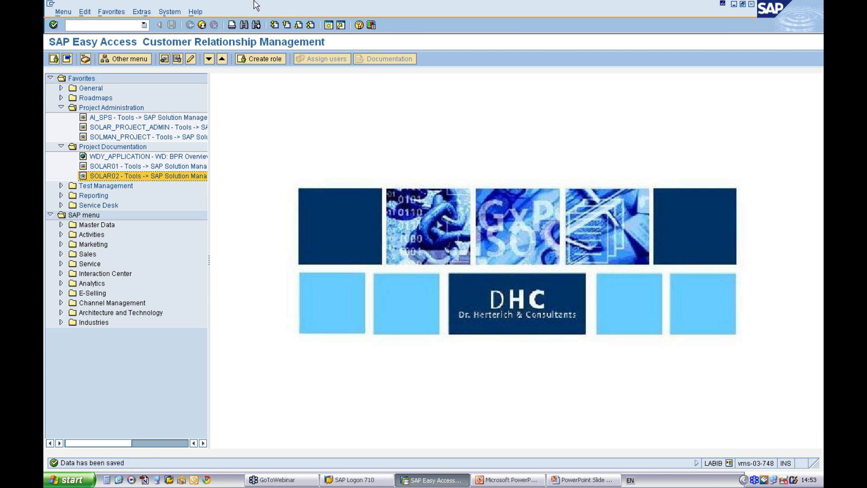
- From the Test Organizer, create a test plan titled 'Performance Qualification of Sales Order Process'
{"action": "double_click", "coordinate": [180, 209]}
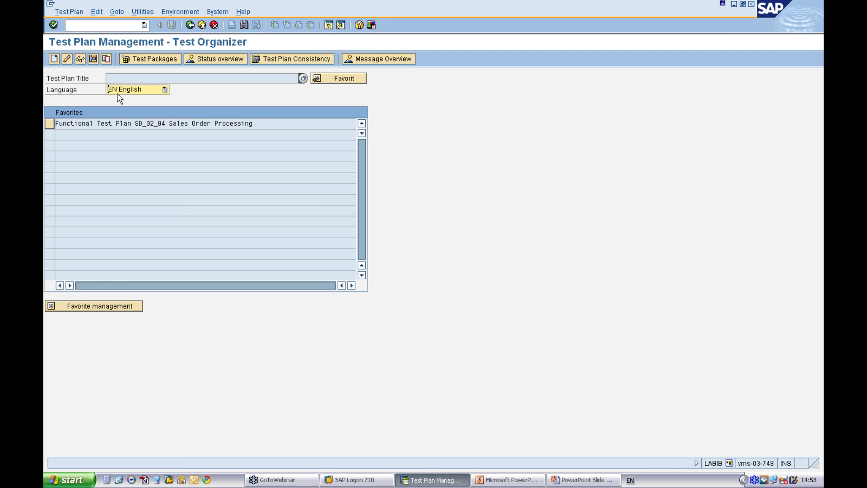
{"action": "left_click", "coordinate": [53, 59]}
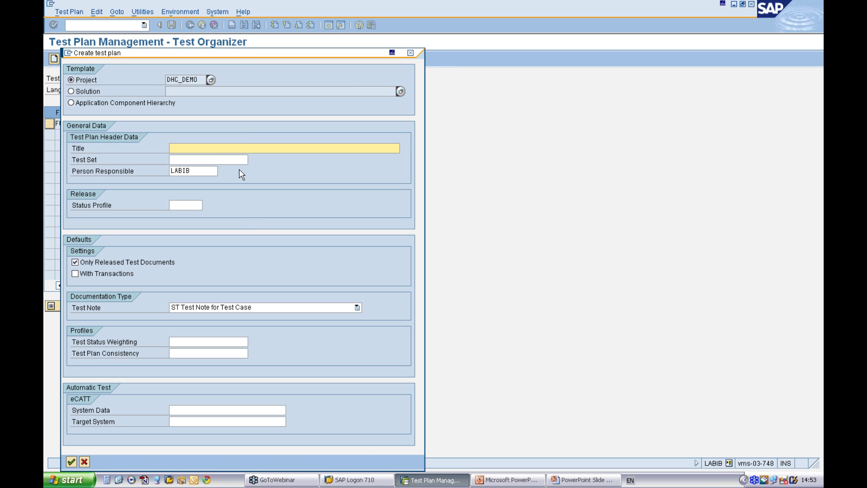
{"action": "left_click", "coordinate": [185, 79]}
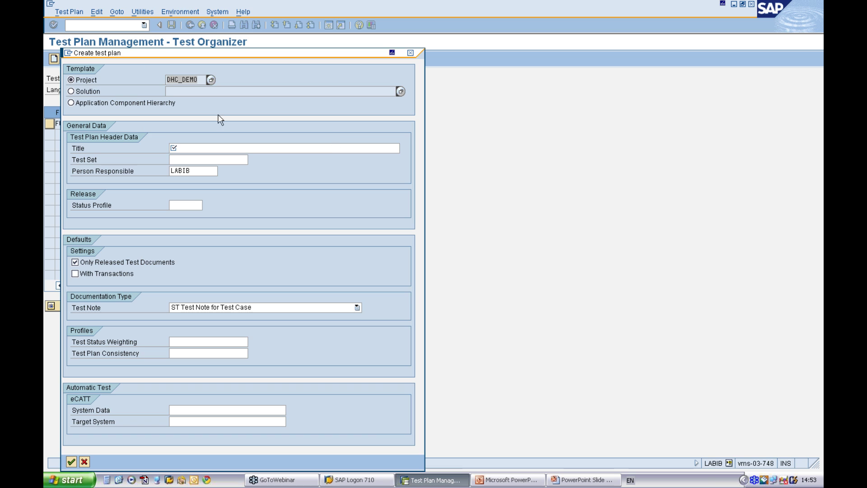
{"action": "left_click", "coordinate": [184, 148]}
{"action": "type", "text": "P"}
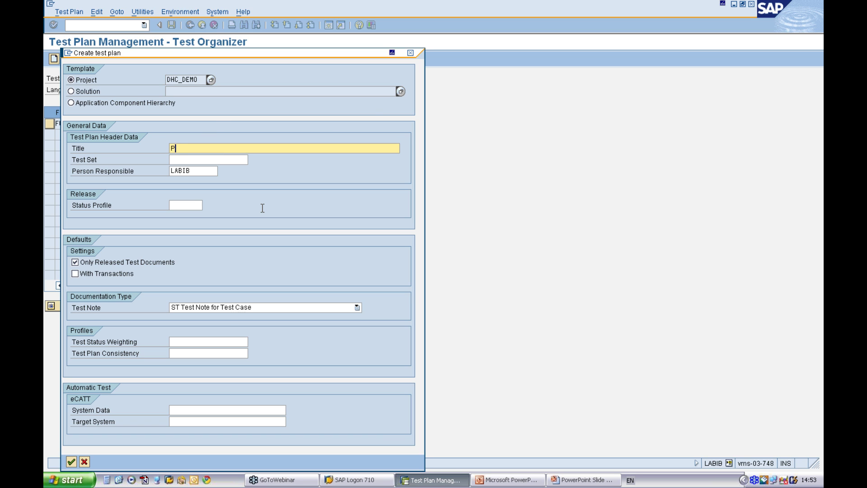
{"action": "type", "text": "erformance Qualification of S"}
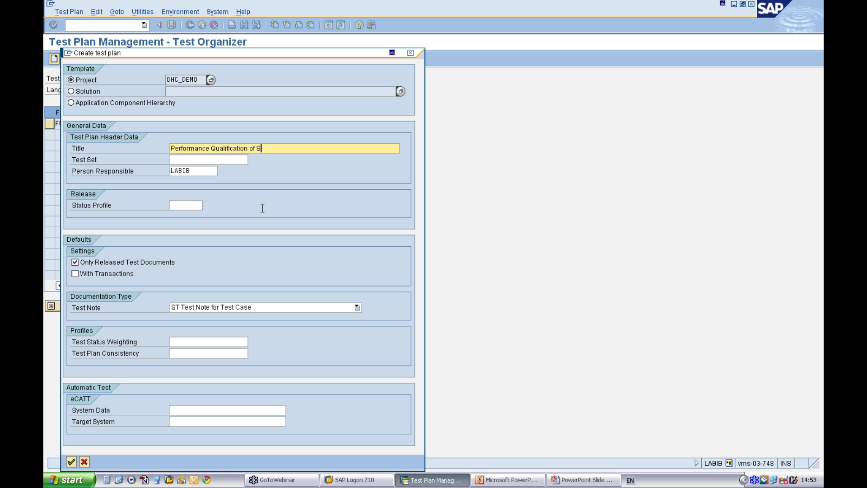
{"action": "type", "text": "ales Order Process"}
- Set test set PQ, include unreleased test documents, and confirm the header data
{"action": "key", "text": "Tab"}
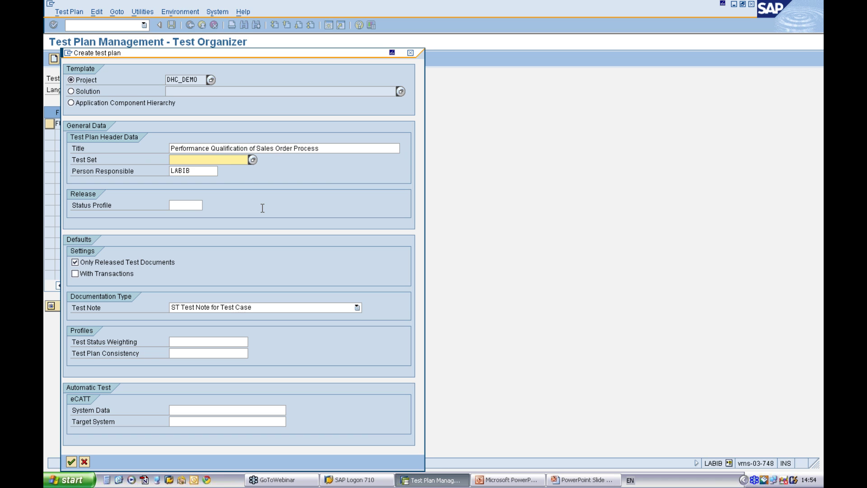
{"action": "type", "text": "pP"}
{"action": "key", "text": "BackSpace"}
{"action": "key", "text": "BackSpace"}
{"action": "type", "text": "PQ"}
{"action": "left_click", "coordinate": [192, 205]}
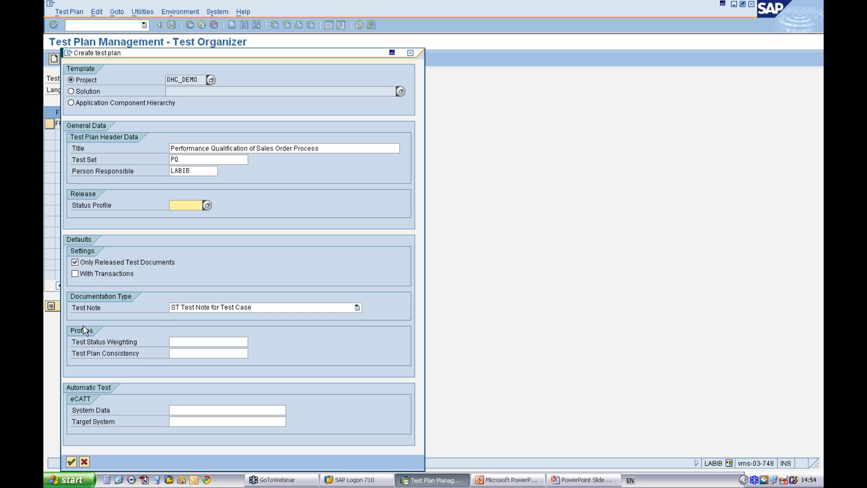
{"action": "left_click", "coordinate": [74, 262]}
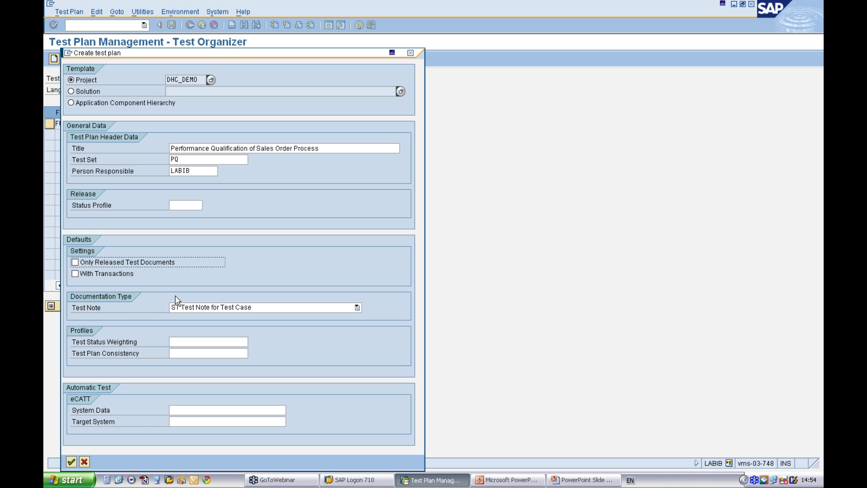
{"action": "left_click", "coordinate": [75, 274]}
{"action": "left_click", "coordinate": [71, 461]}
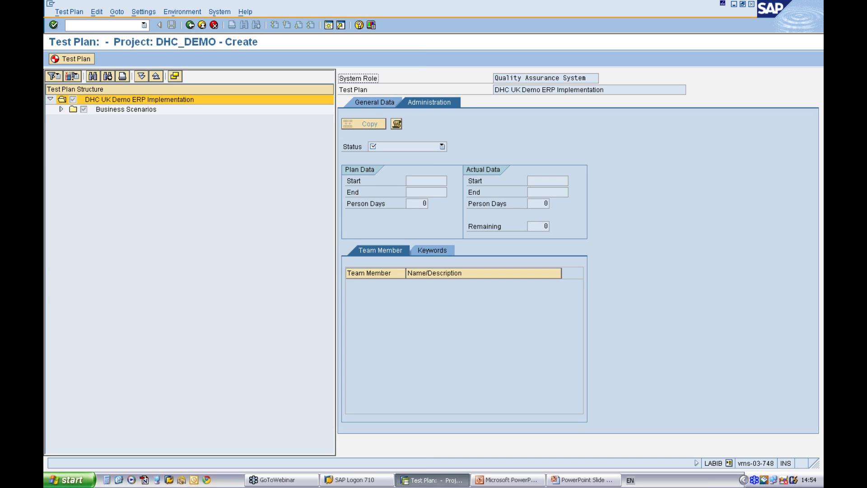
- Expand the plan structure and exclude O_16 Dispatch Handling and ITC_SAP_SFS_V01 Sales from Stock
{"action": "left_click", "coordinate": [60, 109]}
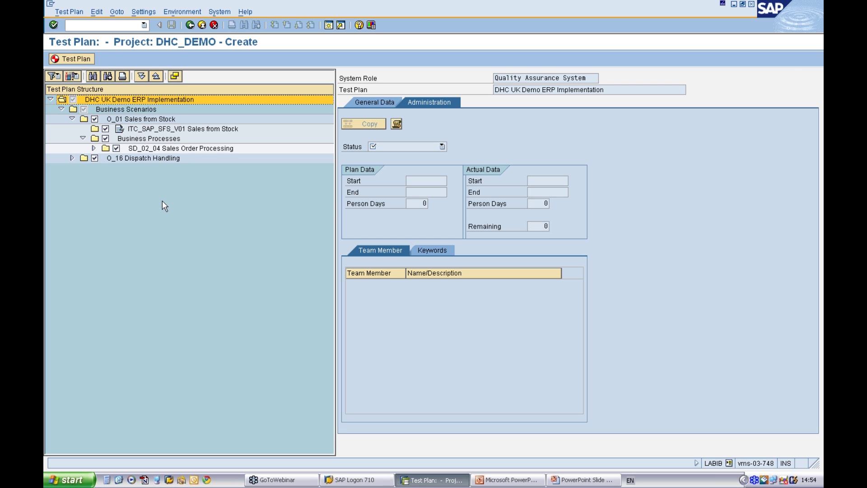
{"action": "left_click", "coordinate": [72, 158]}
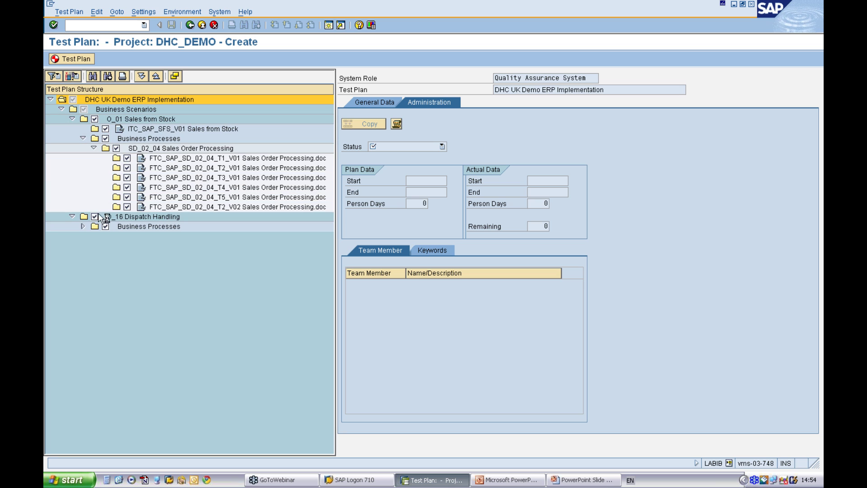
{"action": "left_click", "coordinate": [83, 227]}
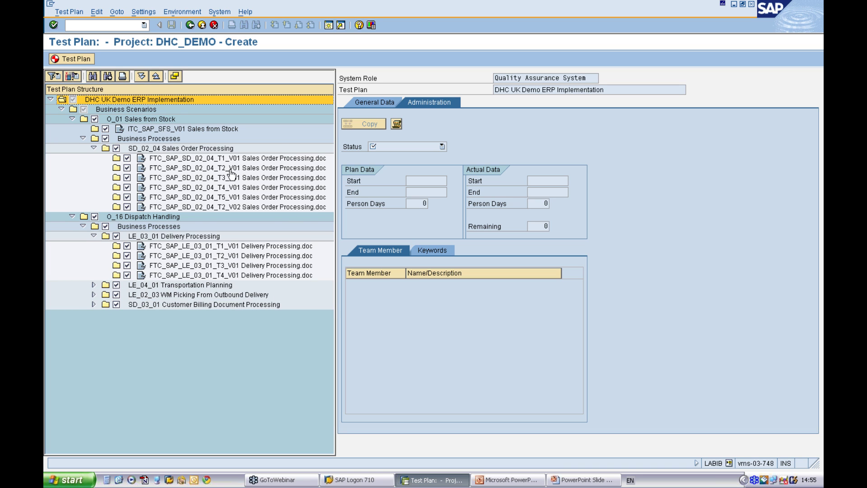
{"action": "left_click", "coordinate": [95, 217]}
{"action": "left_click", "coordinate": [106, 129]}
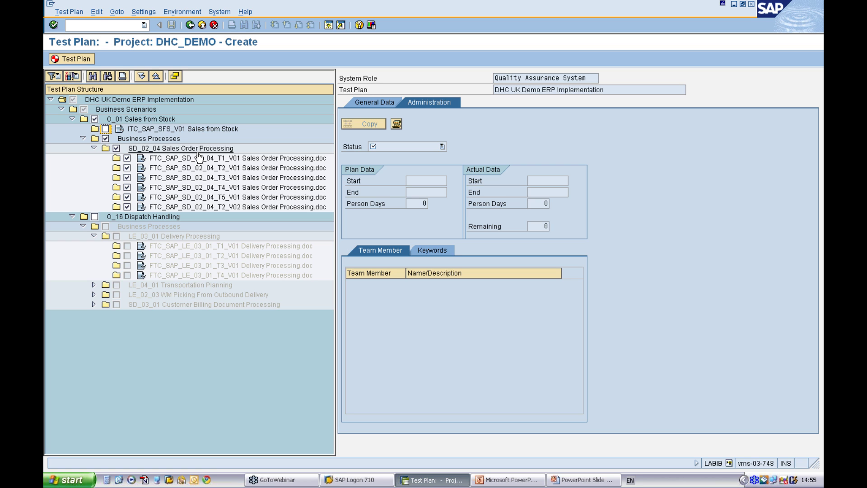
- Generate the test plan and store its new object directory entry
{"action": "left_click", "coordinate": [67, 58]}
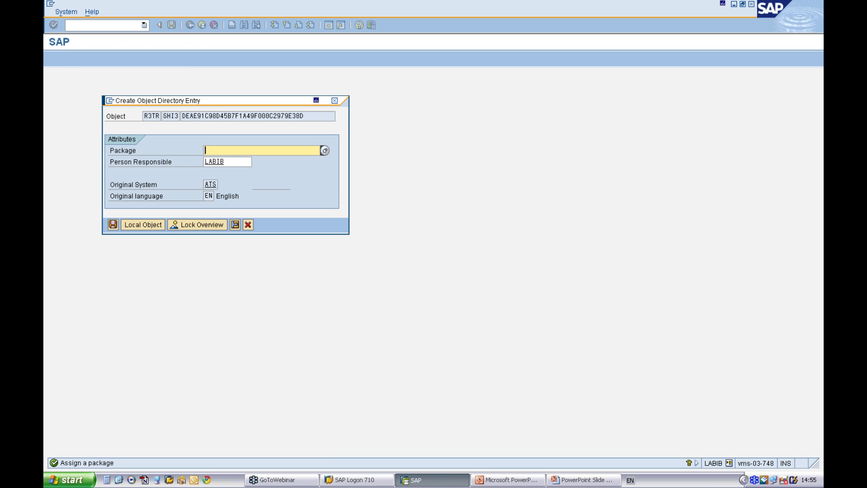
{"action": "left_click", "coordinate": [112, 225]}
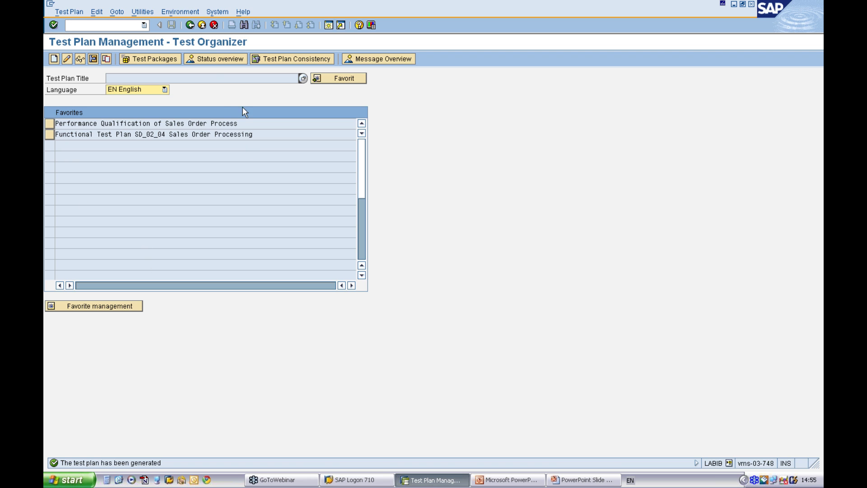
{"action": "left_click", "coordinate": [151, 59]}
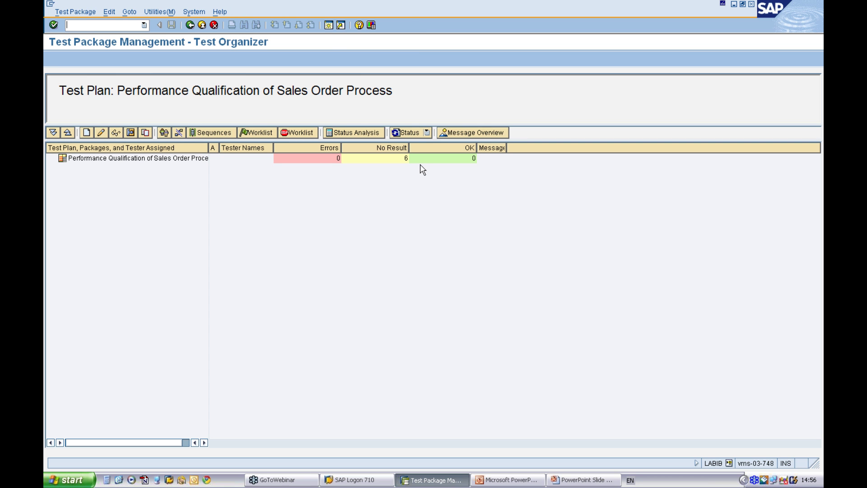
- For the Performance Qualification plan, check the SD_02_04 test documents T1, T2, T3 and T4
{"action": "left_click", "coordinate": [388, 159]}
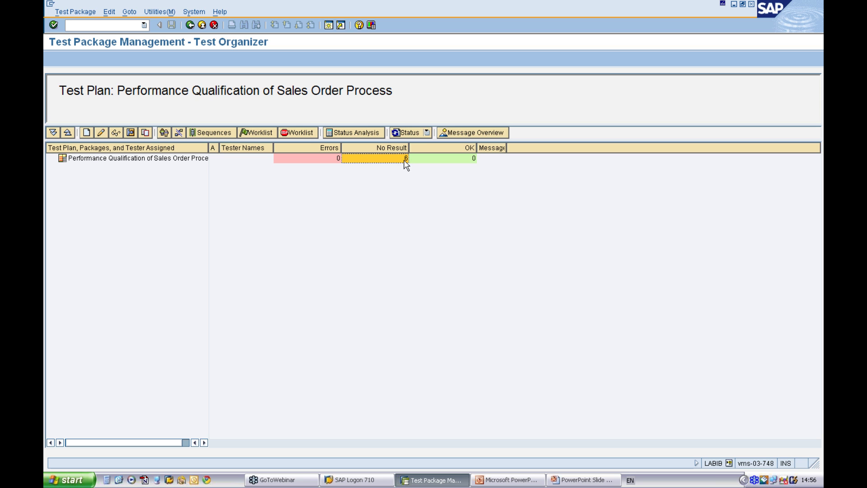
{"action": "left_click", "coordinate": [103, 158]}
{"action": "left_click", "coordinate": [87, 132]}
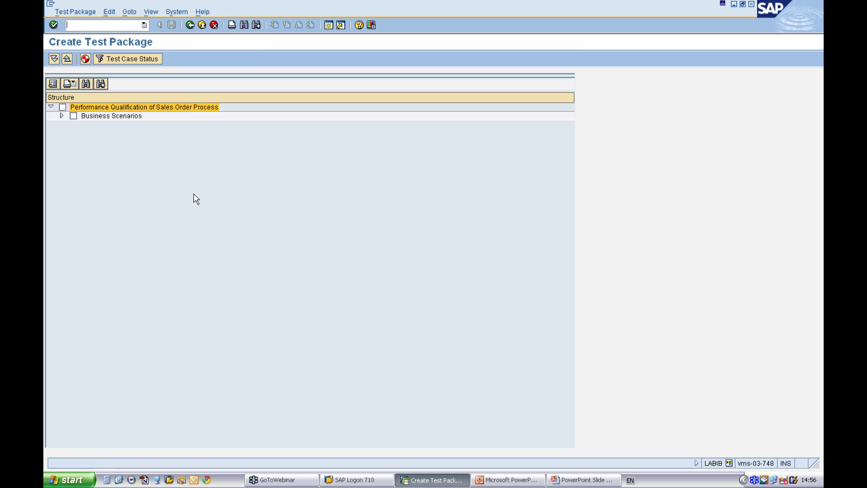
{"action": "left_click", "coordinate": [61, 115]}
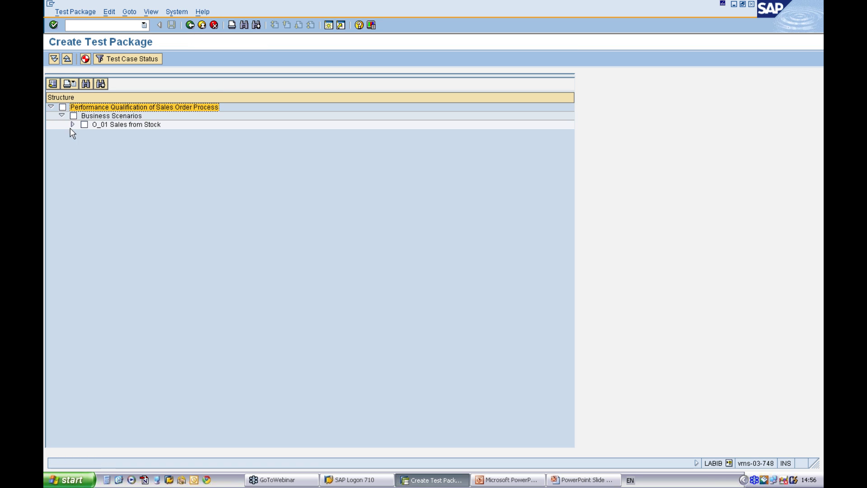
{"action": "left_click", "coordinate": [72, 125]}
{"action": "left_click", "coordinate": [82, 133]}
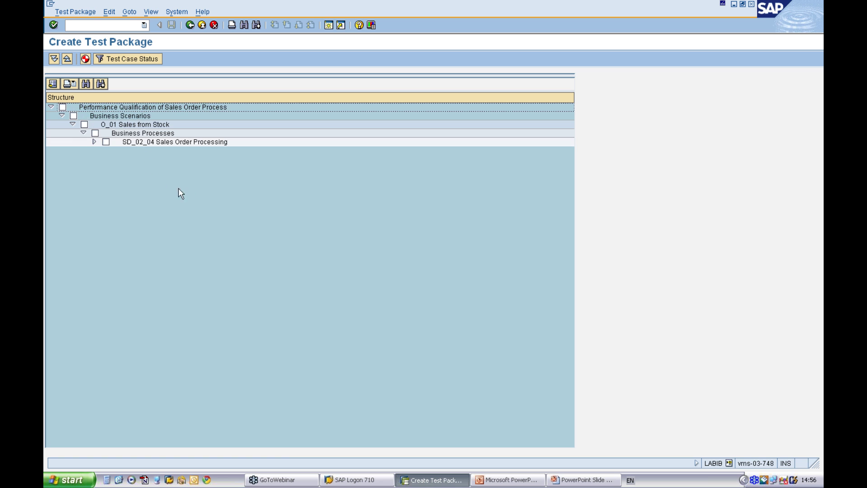
{"action": "left_click", "coordinate": [94, 142]}
{"action": "left_click", "coordinate": [117, 151]}
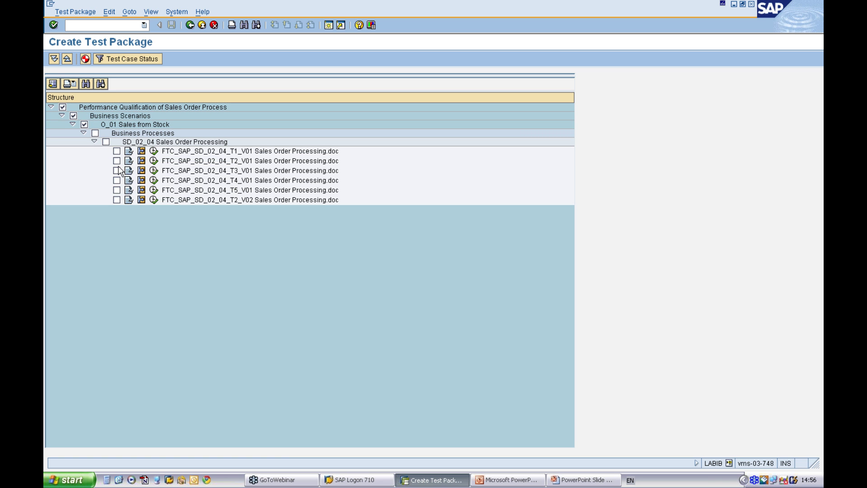
{"action": "left_click", "coordinate": [116, 161]}
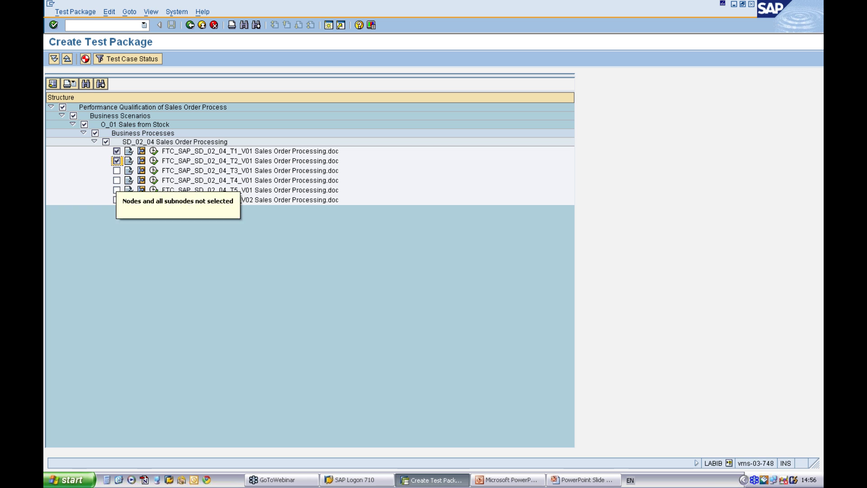
{"action": "left_click", "coordinate": [117, 180]}
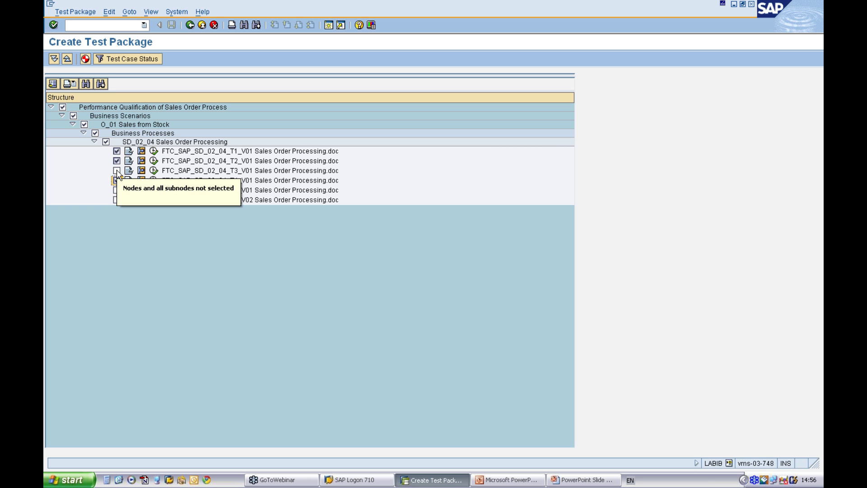
{"action": "left_click", "coordinate": [116, 171]}
- Create the package titled 'Test Package 1' and save its directory entry
{"action": "left_click", "coordinate": [86, 59]}
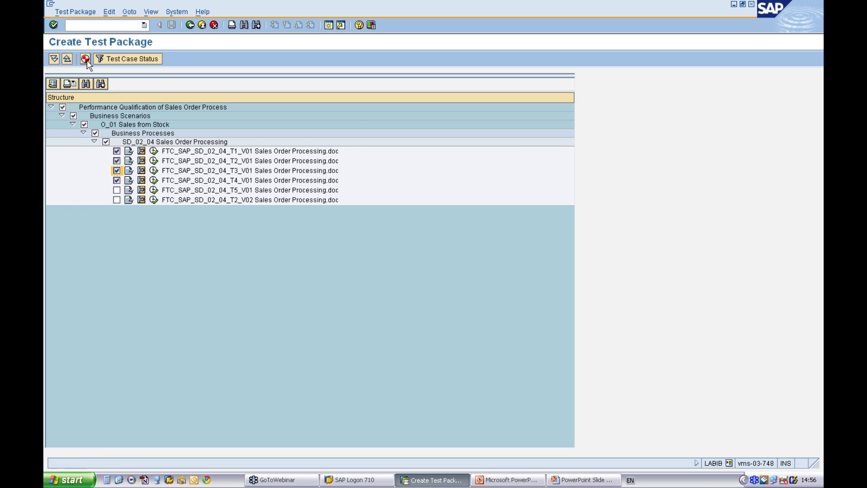
{"action": "type", "text": "Test Pack"}
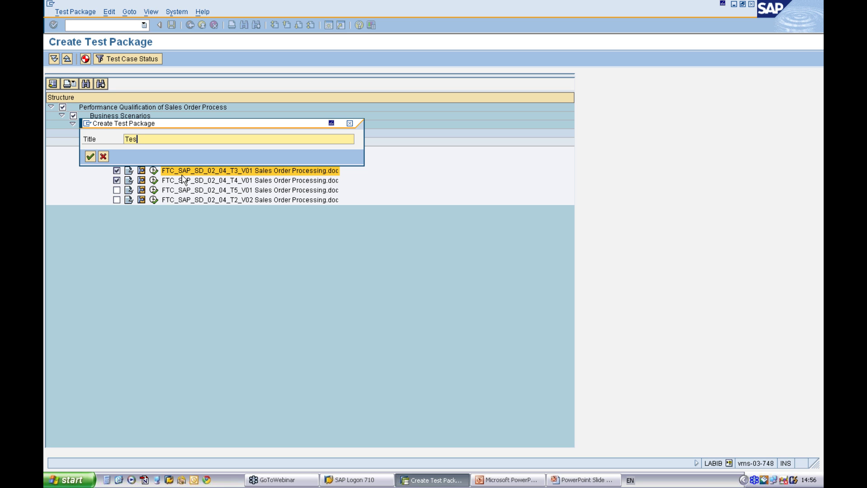
{"action": "type", "text": "age 1"}
{"action": "key", "text": "Return"}
{"action": "left_click", "coordinate": [113, 224]}
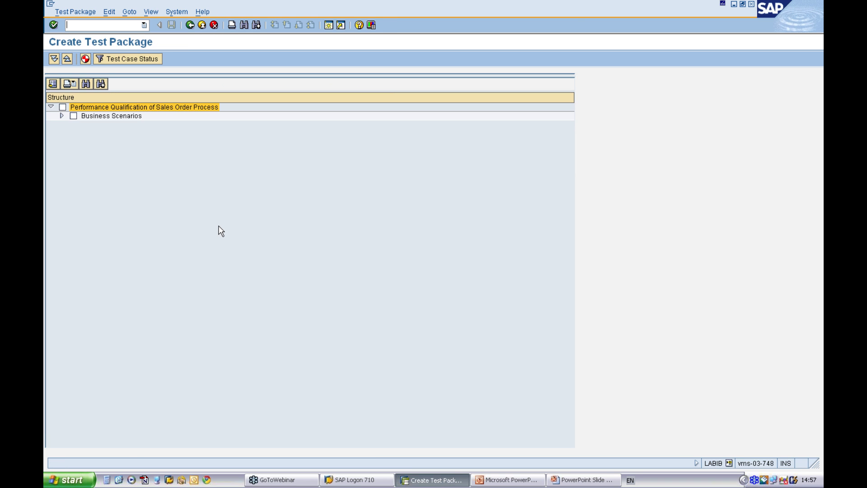
- Expand SD_02_04 and uncheck test cases T1_V01 through T4_V01, leaving two checked
{"action": "left_click", "coordinate": [61, 116]}
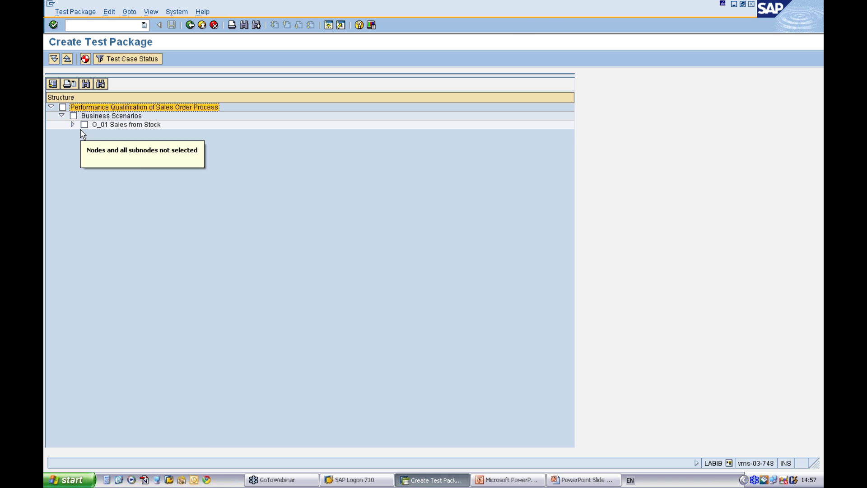
{"action": "left_click", "coordinate": [72, 124]}
{"action": "left_click", "coordinate": [83, 133]}
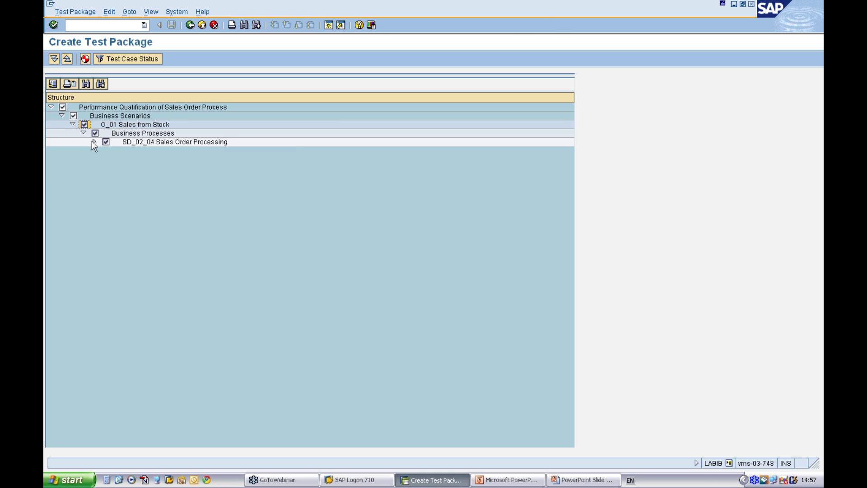
{"action": "left_click", "coordinate": [91, 141]}
{"action": "left_click", "coordinate": [116, 151]}
{"action": "left_click", "coordinate": [116, 161]}
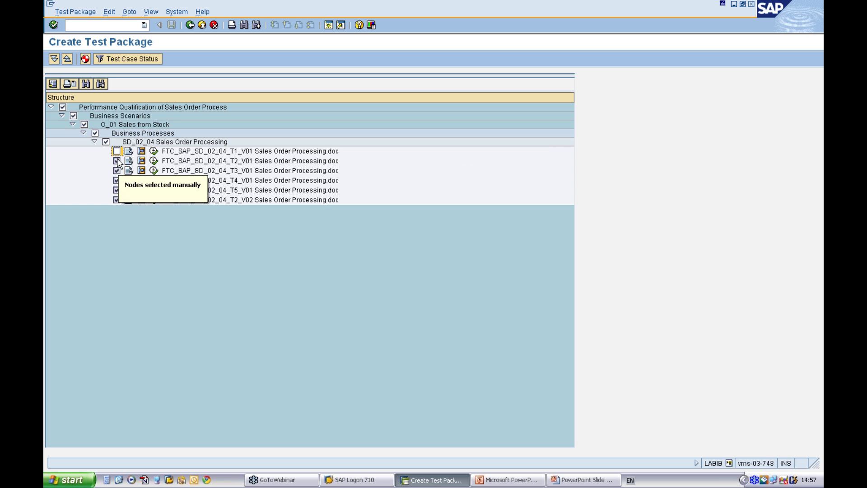
{"action": "left_click", "coordinate": [117, 170]}
{"action": "left_click", "coordinate": [117, 180]}
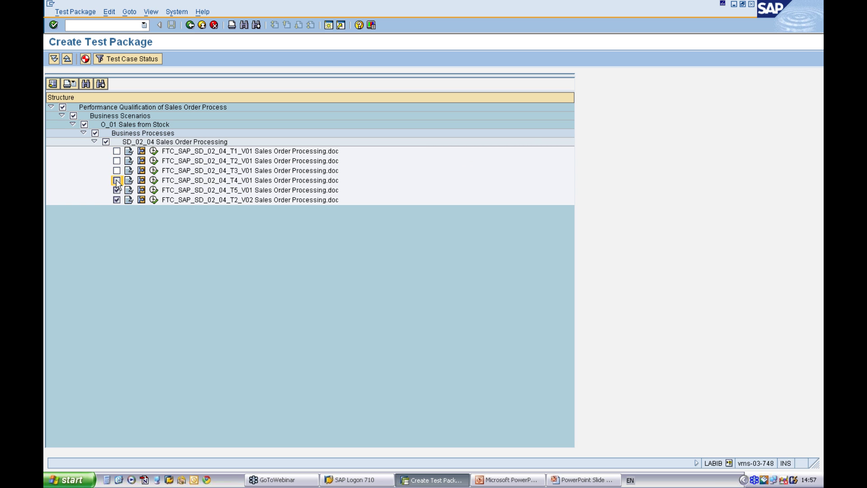
- Create Test Package 2 from the remaining cases and save it as a local object
{"action": "left_click", "coordinate": [86, 59]}
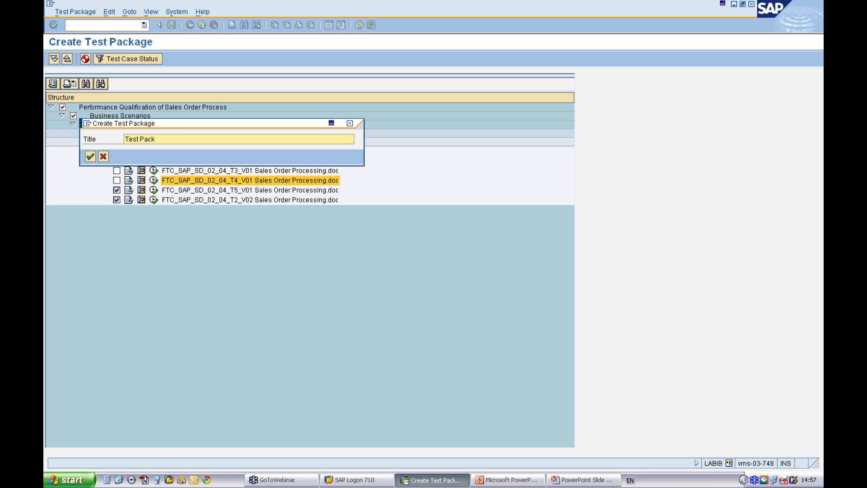
{"action": "key", "text": "Return"}
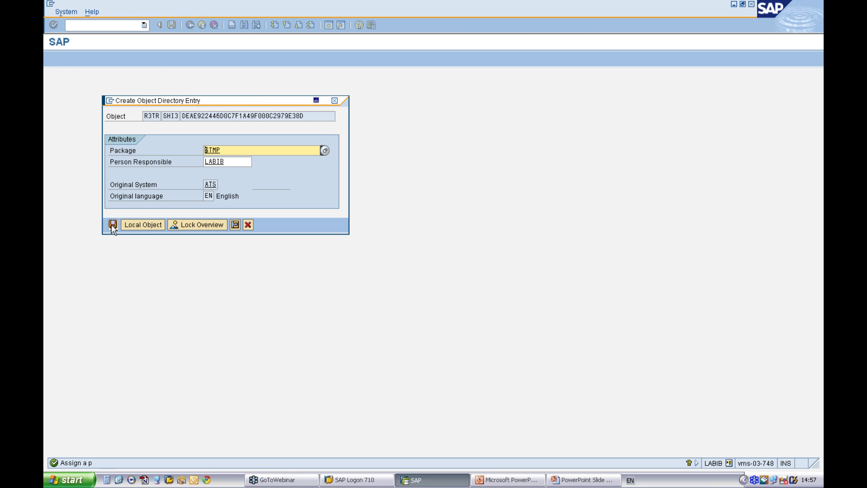
{"action": "left_click", "coordinate": [113, 224]}
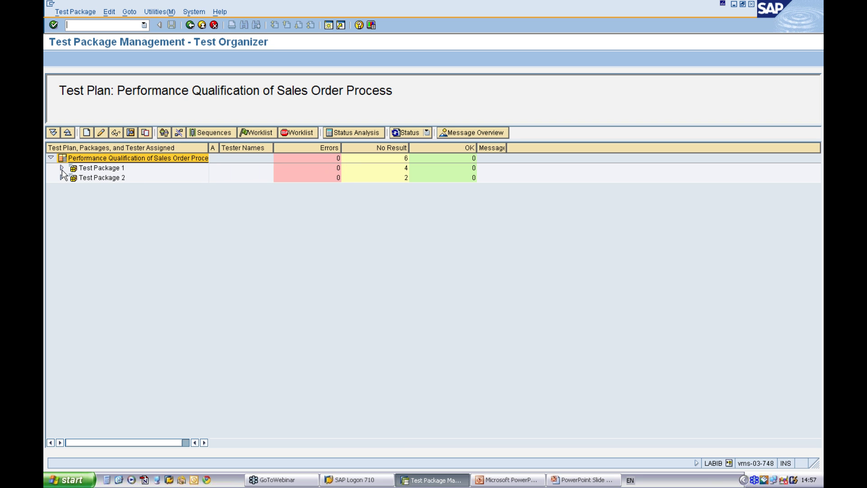
- Search for a user and assign them as tester of Test Package 1
{"action": "left_click", "coordinate": [93, 168]}
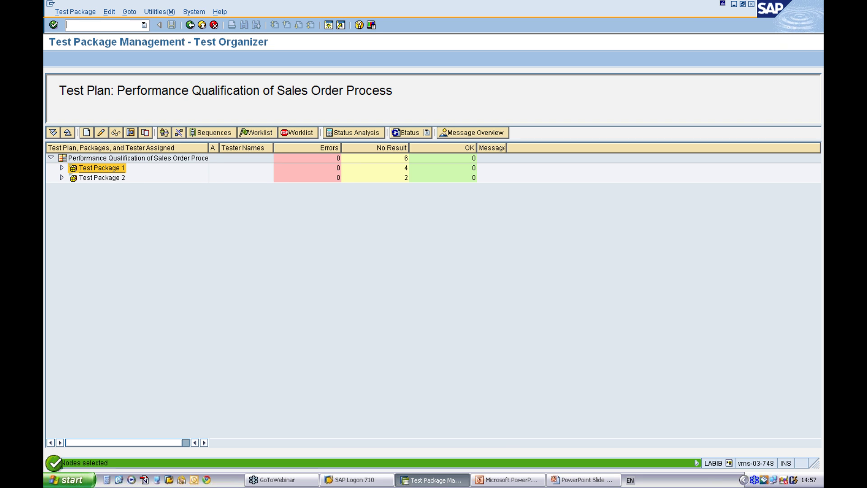
{"action": "left_click", "coordinate": [166, 131]}
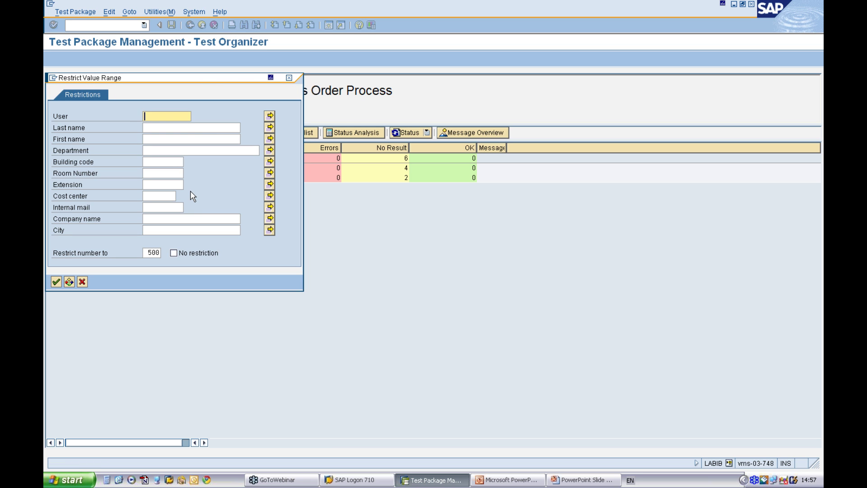
{"action": "type", "text": "labib"}
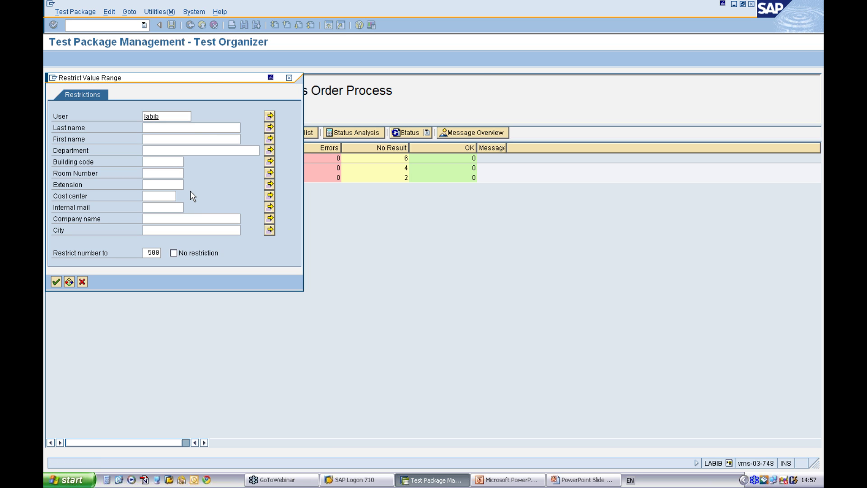
{"action": "key", "text": "Return"}
{"action": "left_click", "coordinate": [54, 116]}
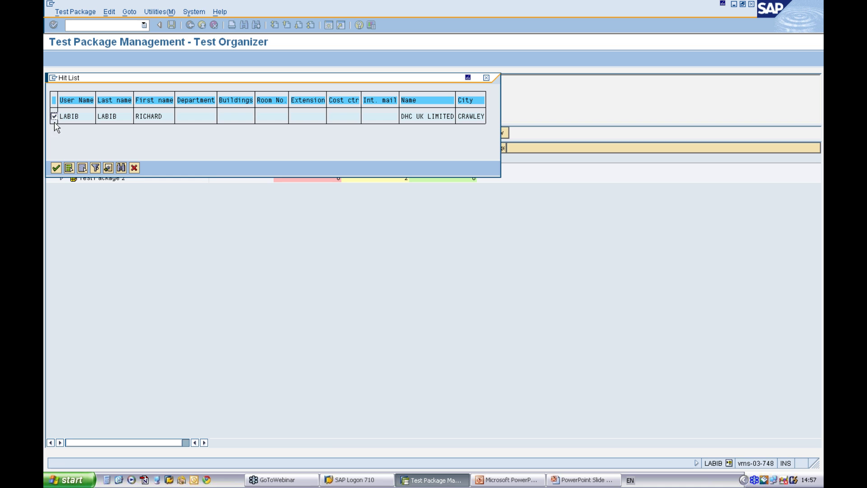
{"action": "left_click", "coordinate": [56, 169]}
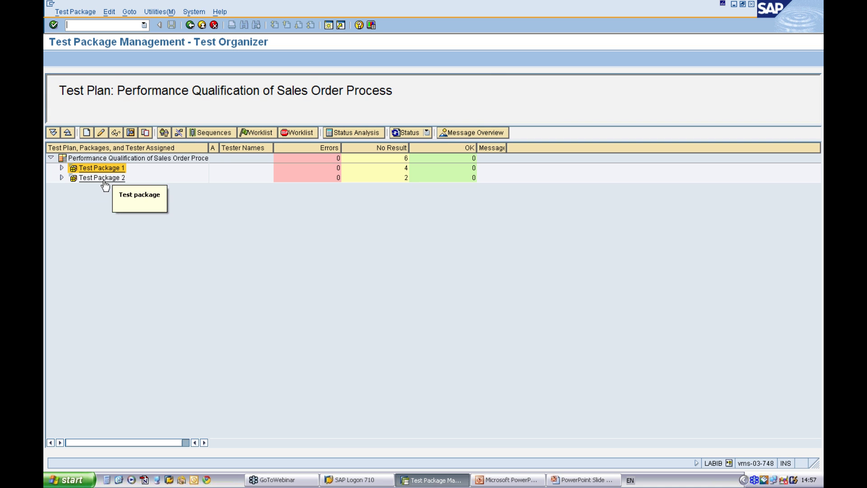
{"action": "left_click", "coordinate": [62, 168]}
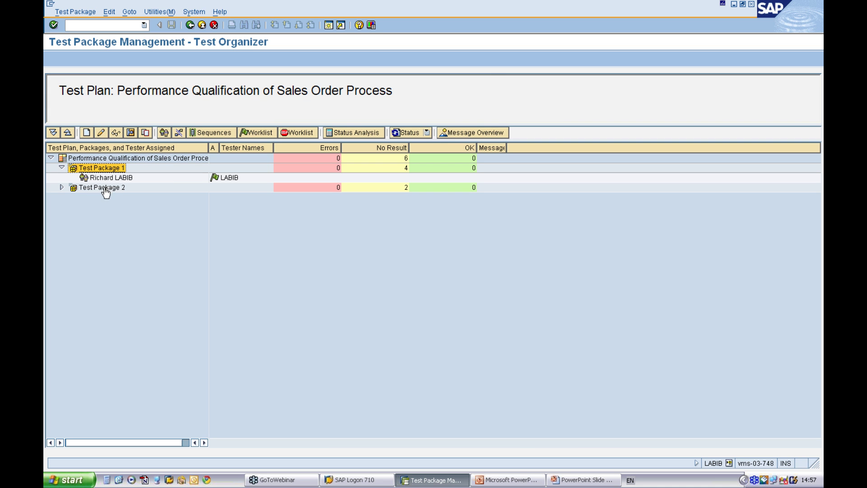
- Assign a found user as tester of Test Package 2, then go back to Easy Access
{"action": "left_click", "coordinate": [102, 187]}
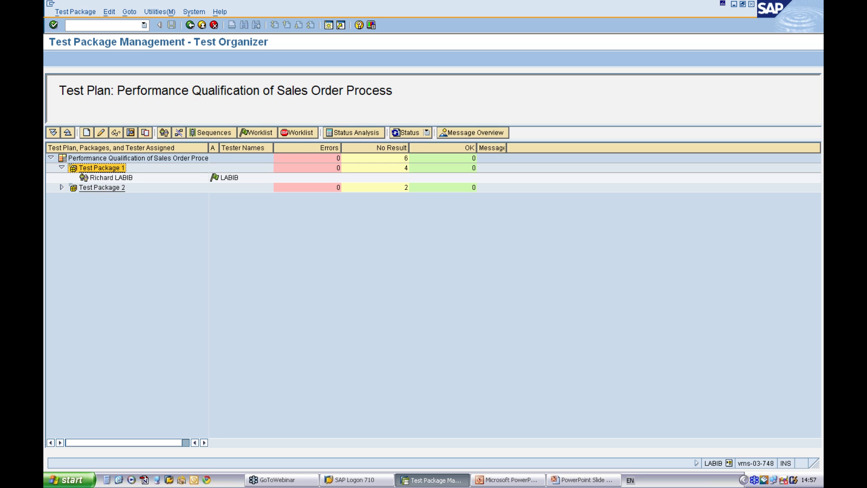
{"action": "left_click", "coordinate": [177, 134]}
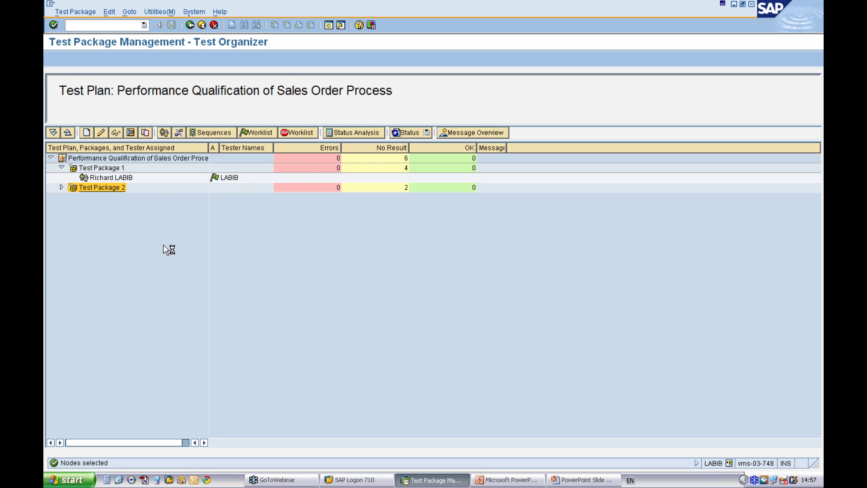
{"action": "type", "text": "harris"}
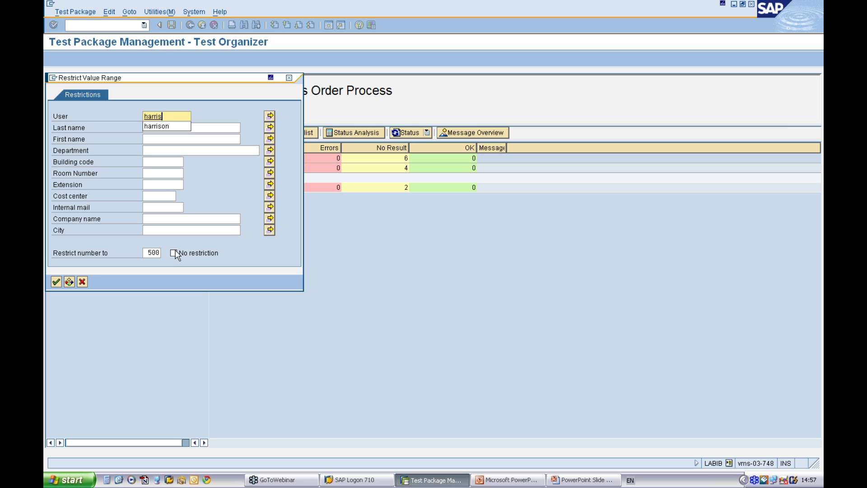
{"action": "key", "text": "Return"}
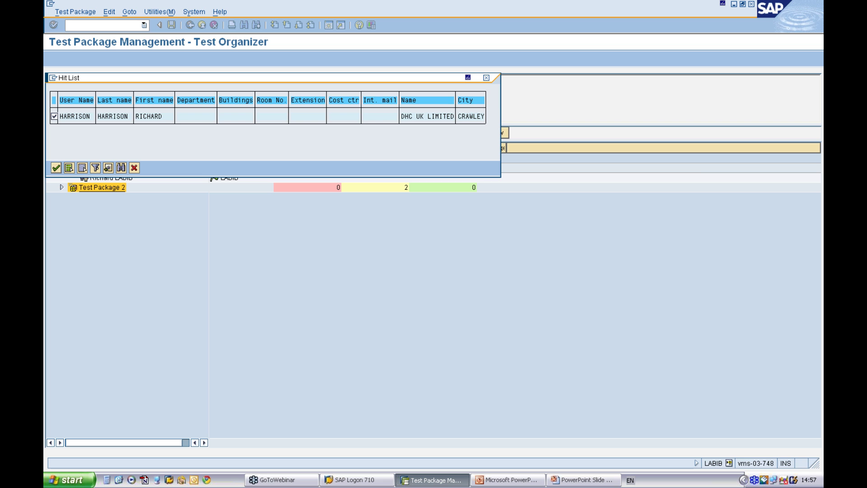
{"action": "left_click", "coordinate": [56, 169]}
{"action": "left_click", "coordinate": [62, 187]}
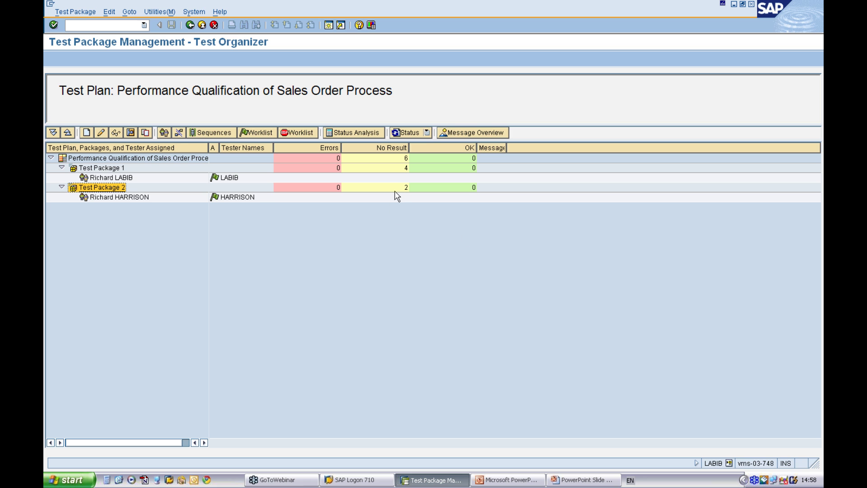
{"action": "left_click", "coordinate": [190, 25]}
{"action": "left_click", "coordinate": [190, 25]}
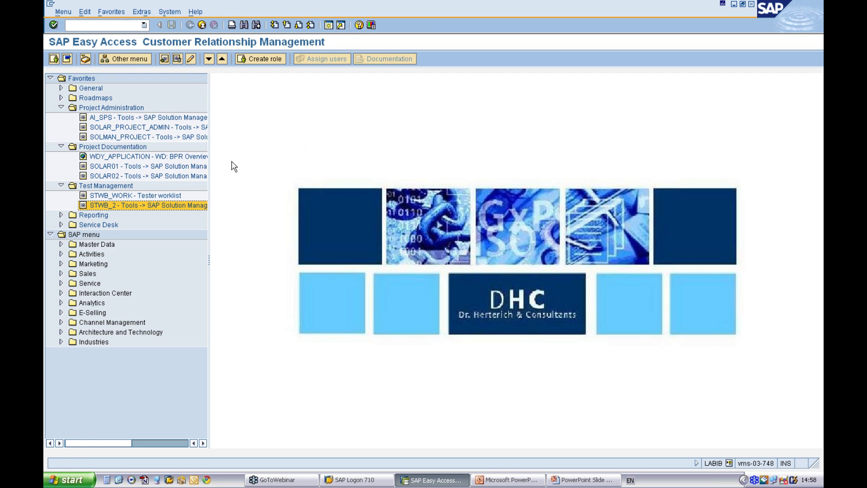
- In the STWB_WORK tester worklist, open the PQ plan's Test Package 1 run and the T1 document
{"action": "double_click", "coordinate": [167, 196]}
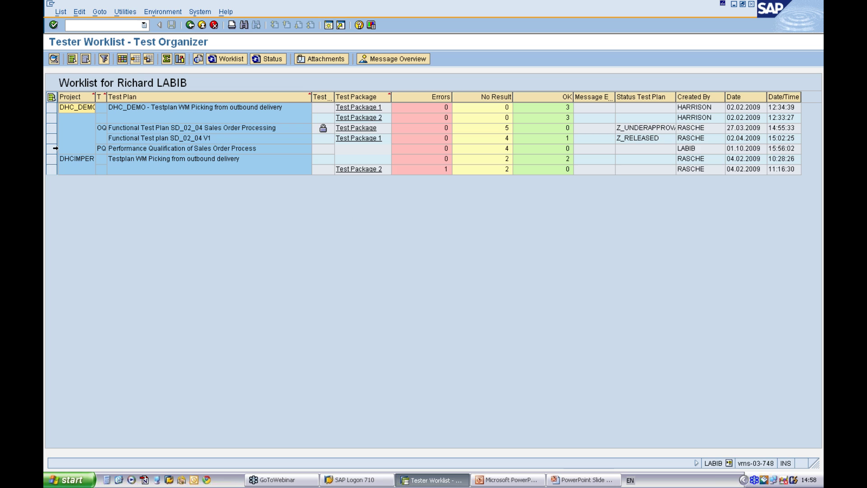
{"action": "left_click", "coordinate": [54, 146]}
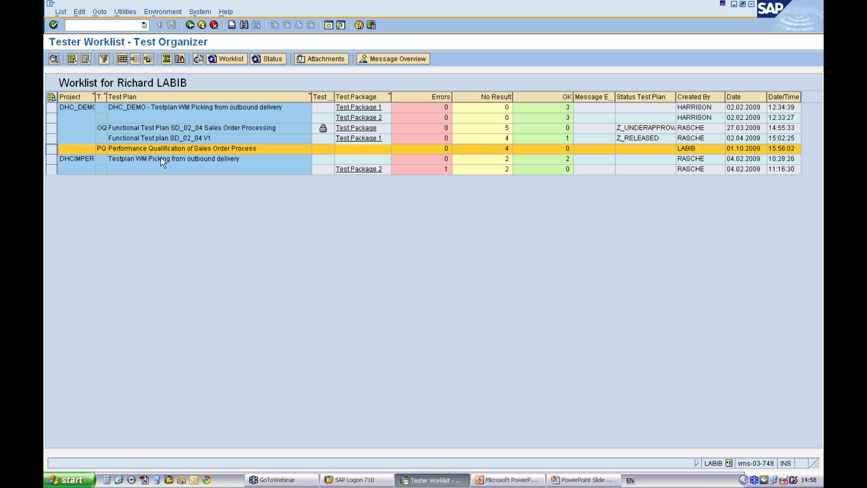
{"action": "left_click", "coordinate": [487, 150]}
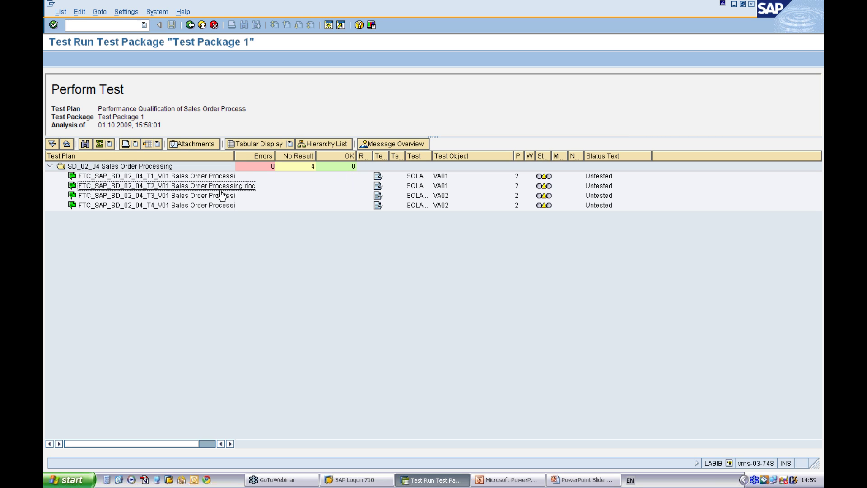
{"action": "left_click", "coordinate": [378, 176]}
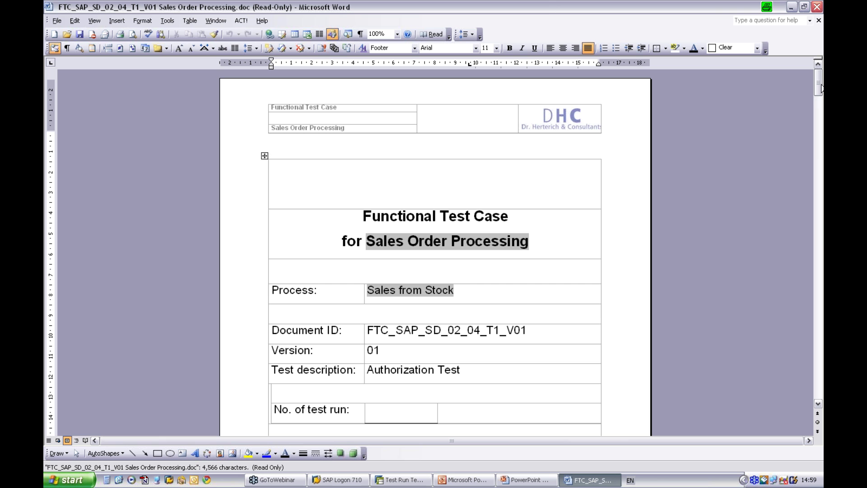
- Review the T1 document's section 4 Test Script, dismiss the error, and close Word
{"action": "left_click_drag", "start_coordinate": [817, 85], "coordinate": [817, 263]}
{"action": "left_click", "coordinate": [633, 377]}
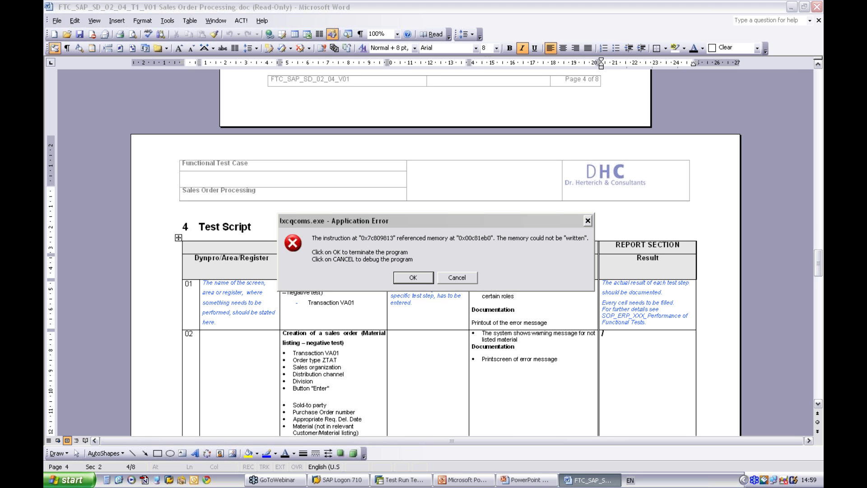
{"action": "left_click", "coordinate": [406, 275]}
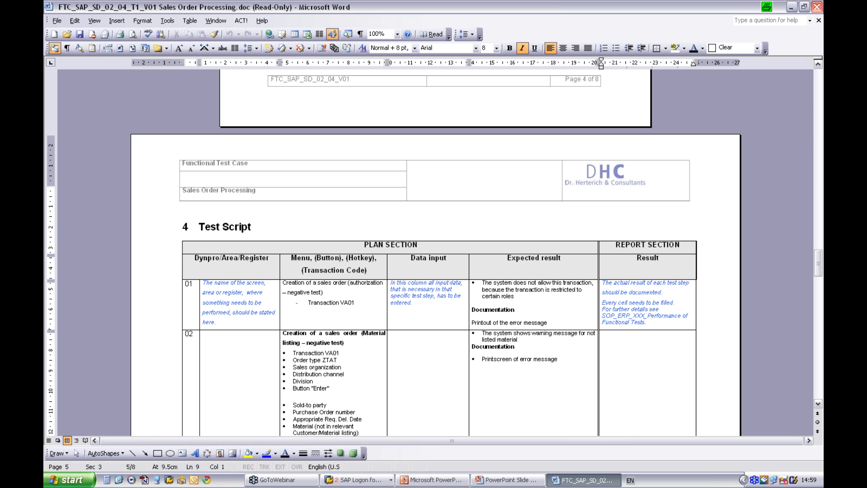
{"action": "left_click", "coordinate": [816, 7]}
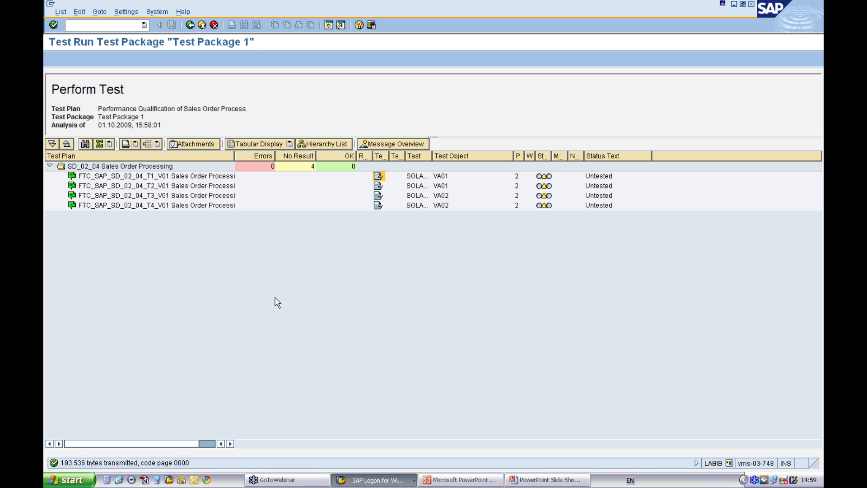
- Create a test note for T1 as a copy of its test document
{"action": "left_click", "coordinate": [549, 177]}
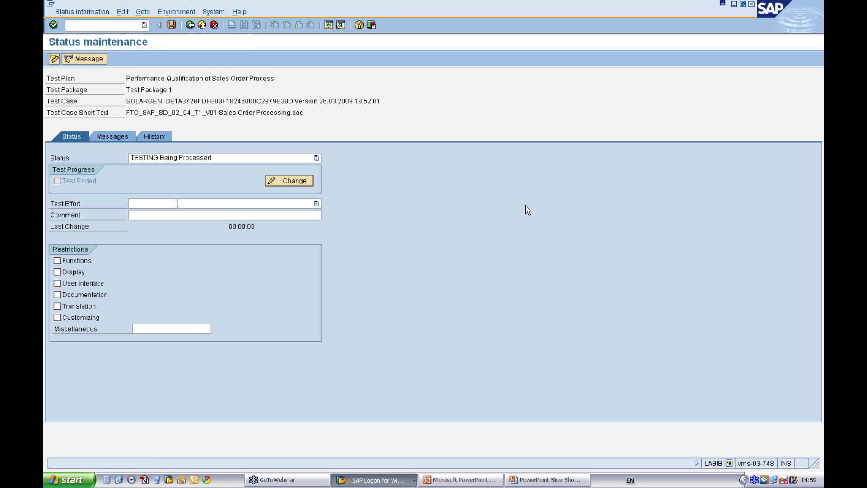
{"action": "left_click", "coordinate": [54, 59]}
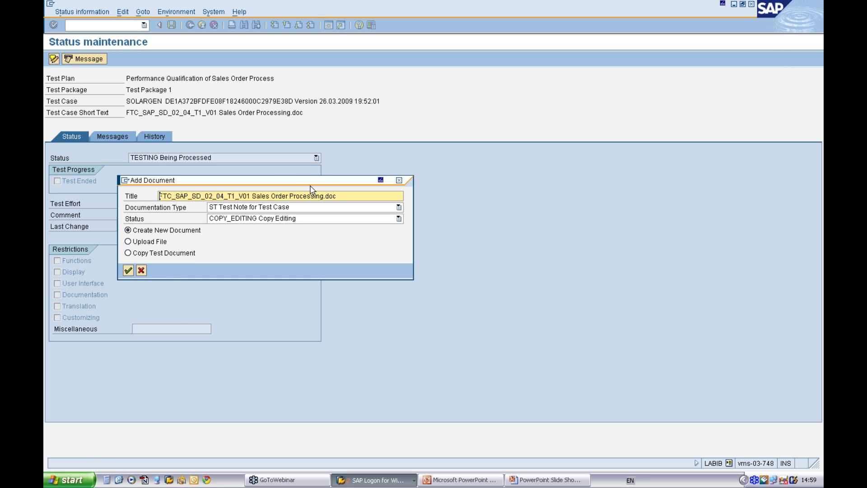
{"action": "left_click", "coordinate": [153, 253]}
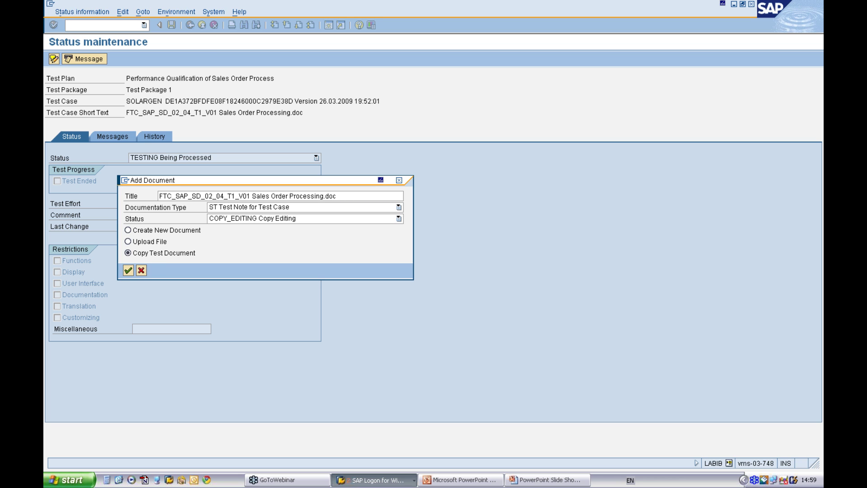
{"action": "key", "text": "Return"}
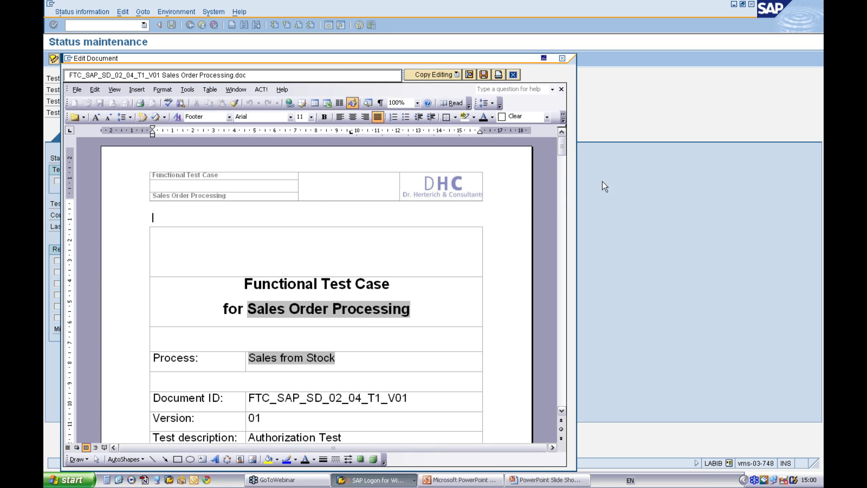
- Make the 'Test Pass' result text 12 pt, save the test note, and close the editor
{"action": "left_click_drag", "start_coordinate": [563, 151], "coordinate": [567, 312]}
{"action": "left_click_drag", "start_coordinate": [418, 449], "coordinate": [518, 449]}
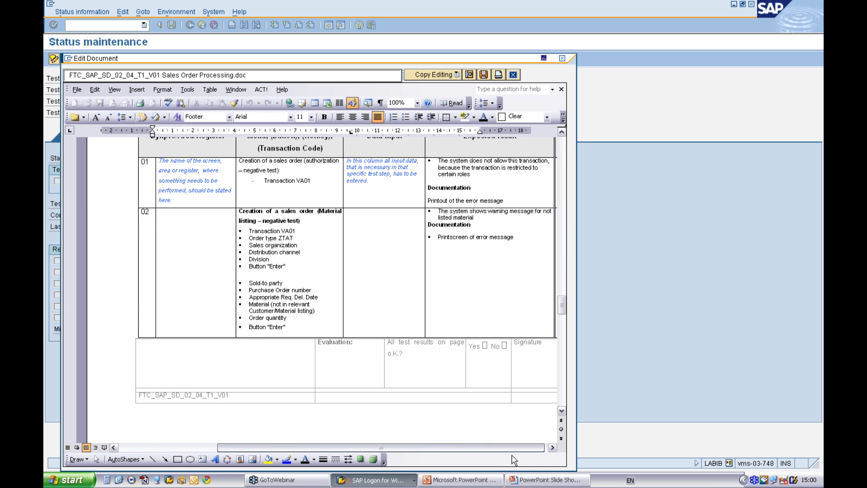
{"action": "left_click_drag", "start_coordinate": [411, 212], "coordinate": [437, 212]}
{"action": "left_click", "coordinate": [311, 117]}
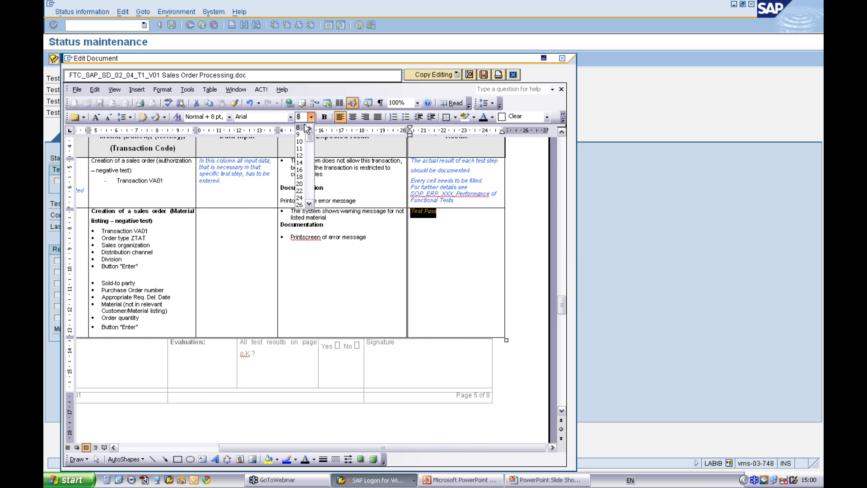
{"action": "left_click", "coordinate": [299, 155]}
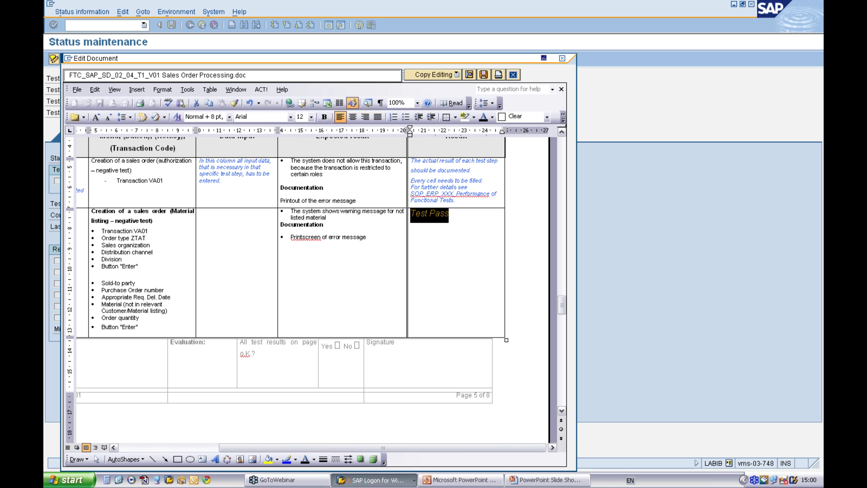
{"action": "left_click", "coordinate": [482, 80]}
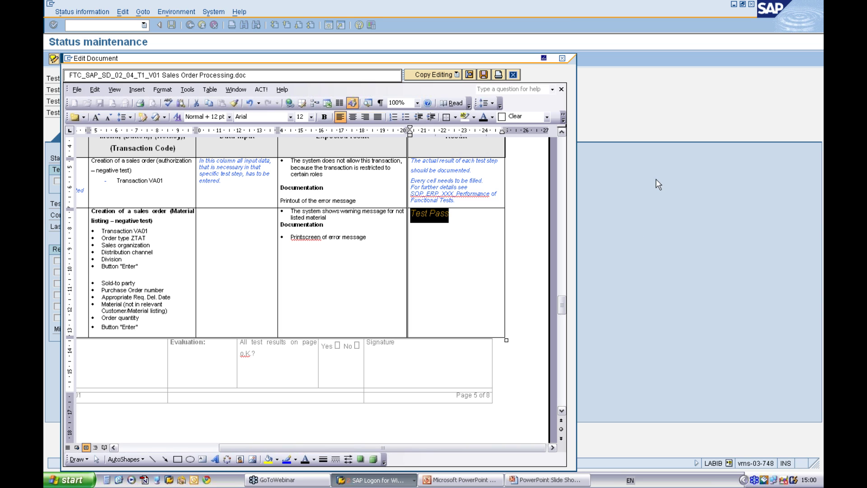
{"action": "left_click", "coordinate": [513, 75]}
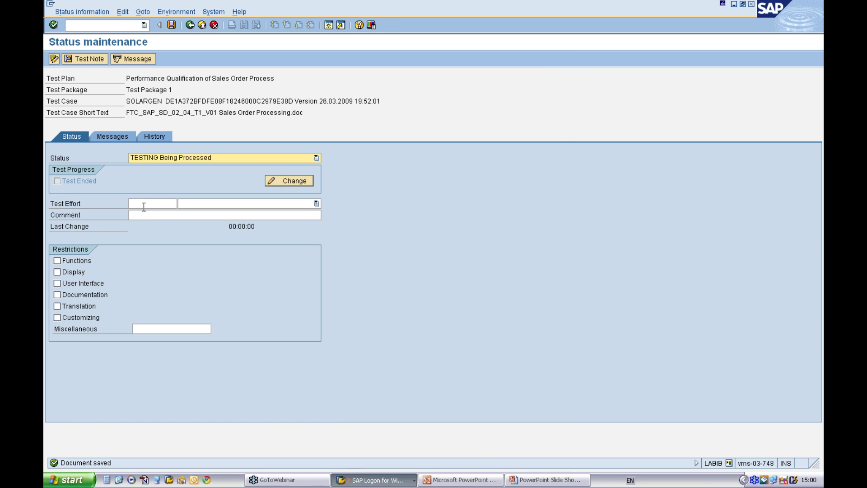
- Record test effort of 1 hour and the comment 'Test Completed without Errors'
{"action": "left_click", "coordinate": [143, 207]}
{"action": "type", "text": "1"}
{"action": "key", "text": "Tab"}
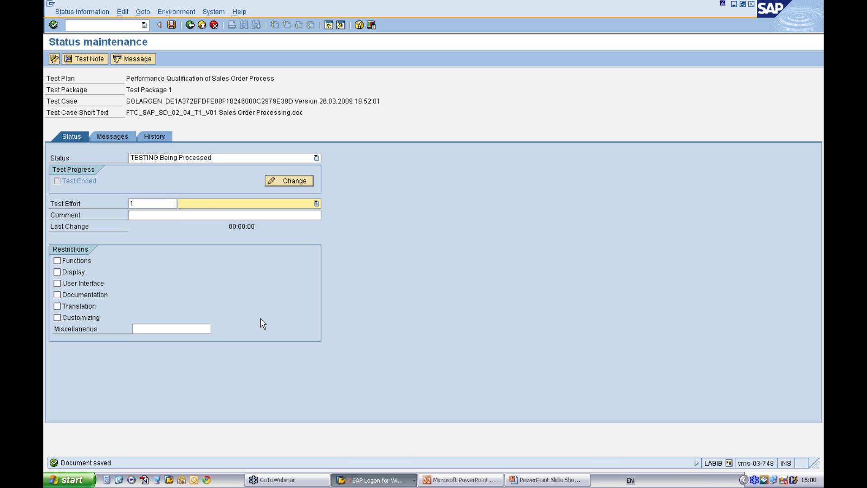
{"action": "key", "text": "h"}
{"action": "key", "text": "Tab"}
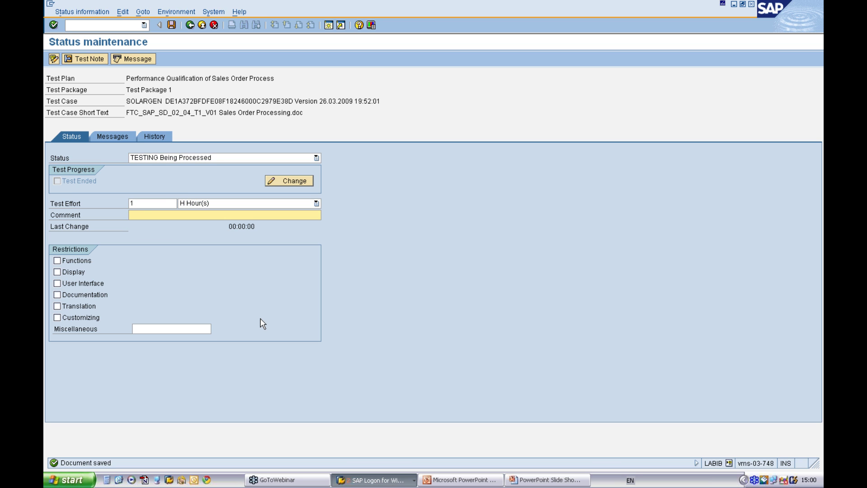
{"action": "type", "text": "Test"}
{"action": "key", "text": "Down"}
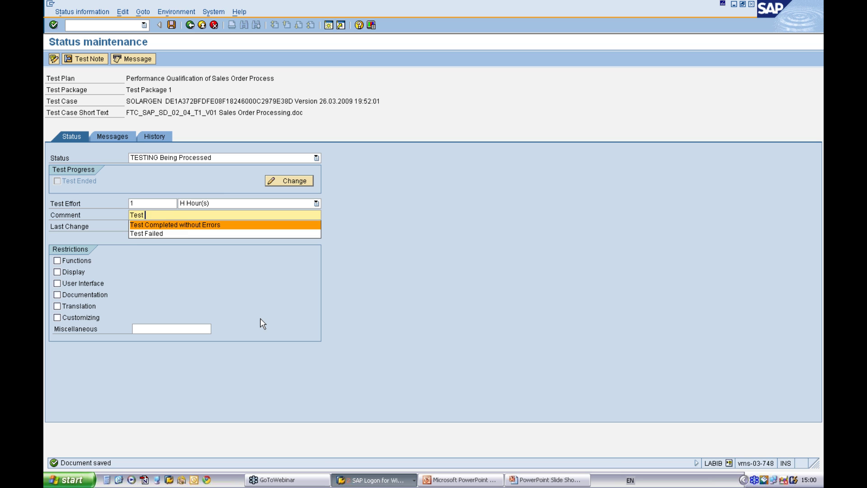
{"action": "key", "text": "Return"}
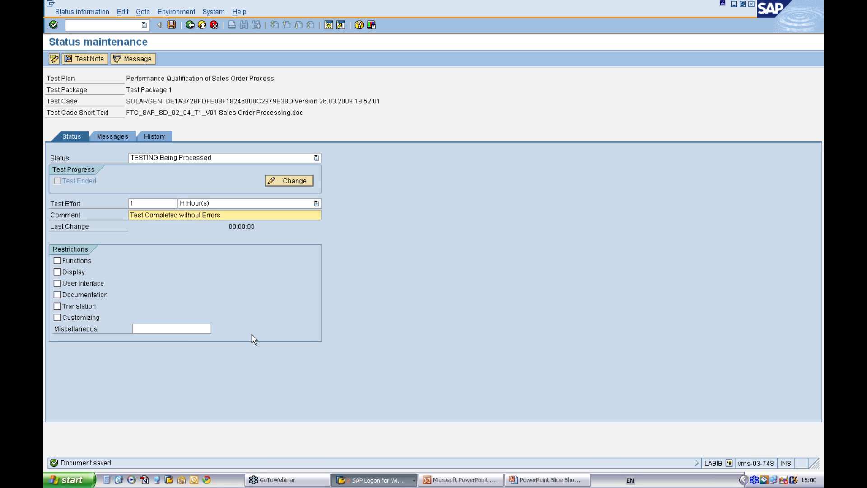
- Set the T1 test status to OK, save, and return to the run list
{"action": "left_click", "coordinate": [316, 158]}
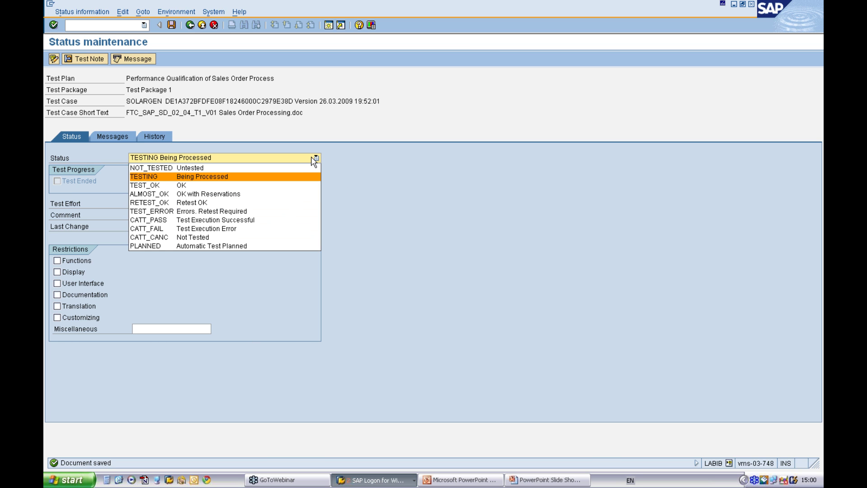
{"action": "left_click", "coordinate": [290, 185]}
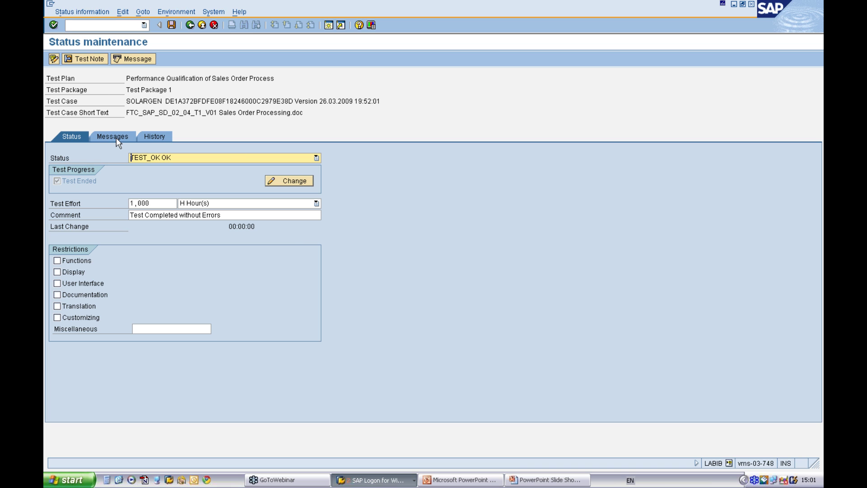
{"action": "left_click", "coordinate": [171, 26]}
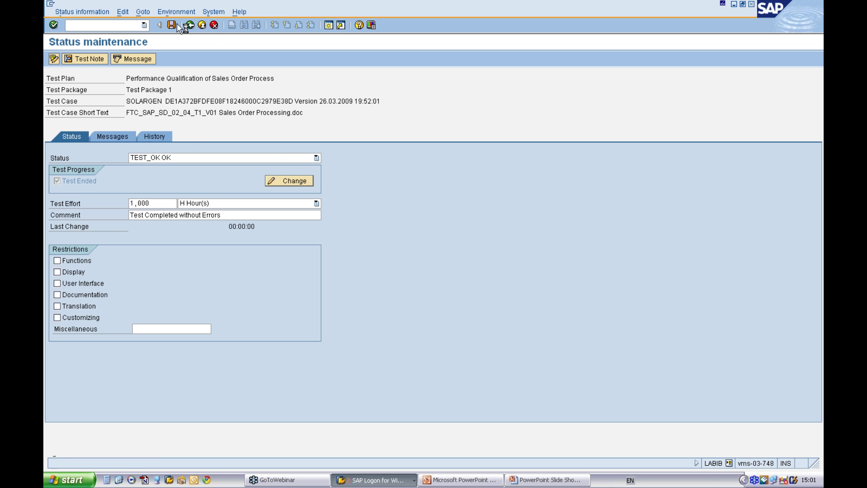
{"action": "left_click", "coordinate": [191, 26]}
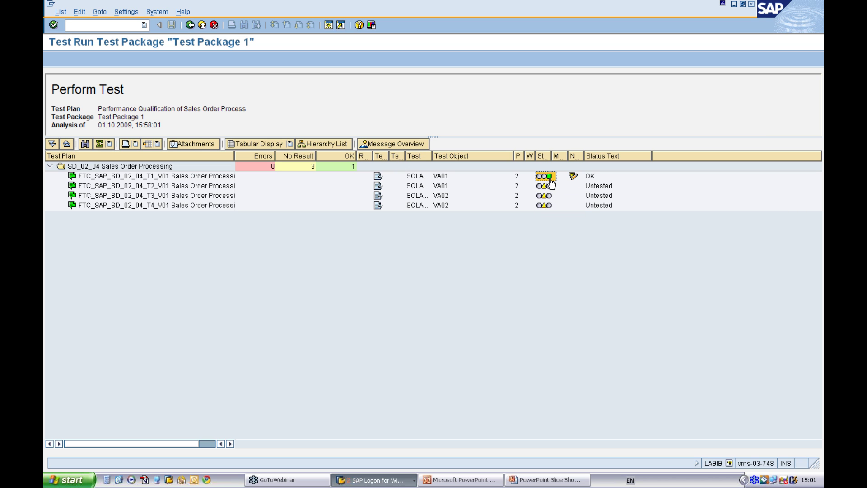
{"action": "left_click", "coordinate": [574, 177]}
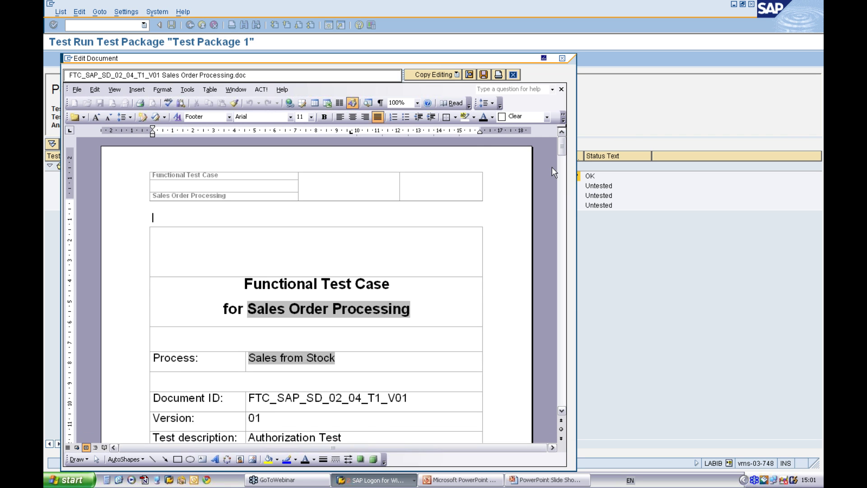
{"action": "left_click_drag", "start_coordinate": [561, 146], "coordinate": [562, 298]}
{"action": "left_click_drag", "start_coordinate": [438, 453], "coordinate": [529, 452]}
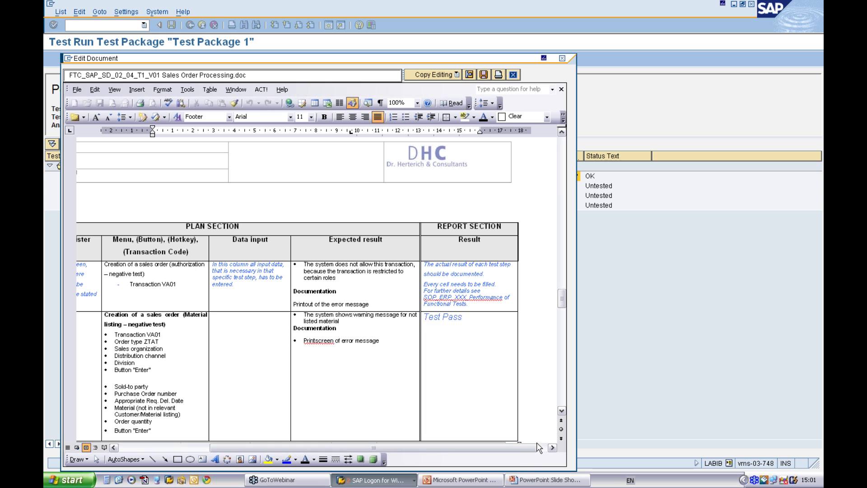
{"action": "left_click_drag", "start_coordinate": [461, 318], "coordinate": [424, 315]}
{"action": "left_click", "coordinate": [509, 428]}
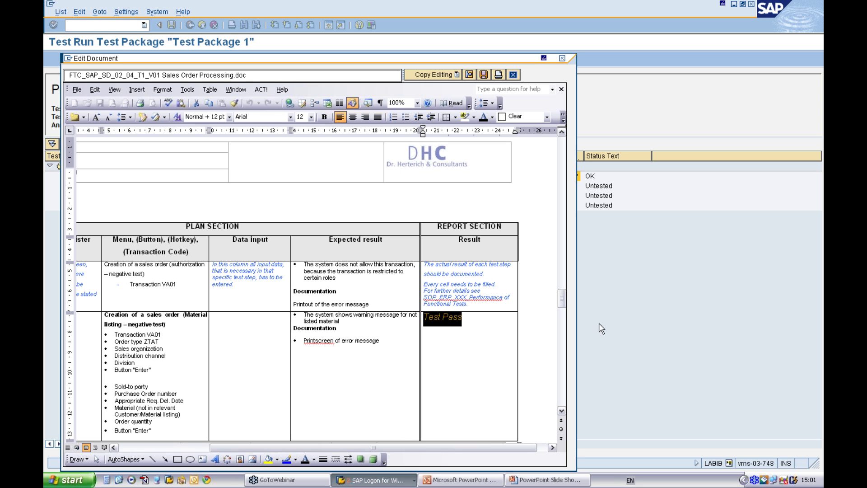
{"action": "left_click", "coordinate": [514, 76]}
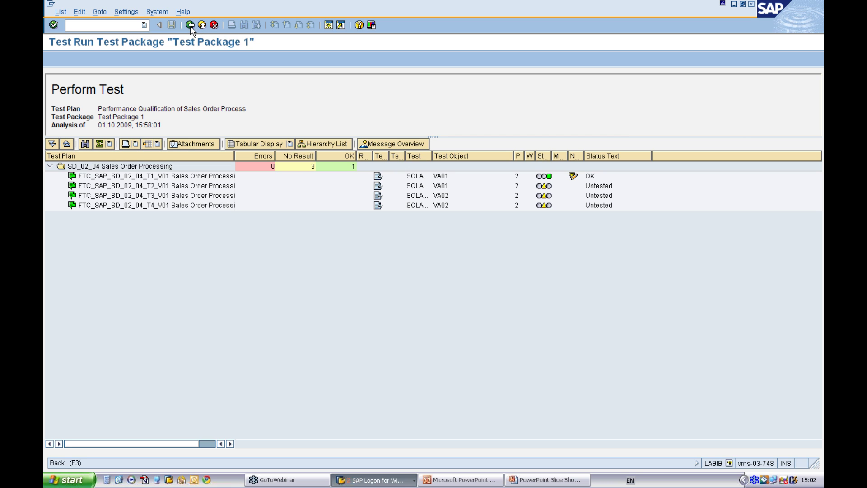
- Return to the main menu and open the status overview of the Performance Qualification of Sales Order Process plan
{"action": "left_click", "coordinate": [190, 25]}
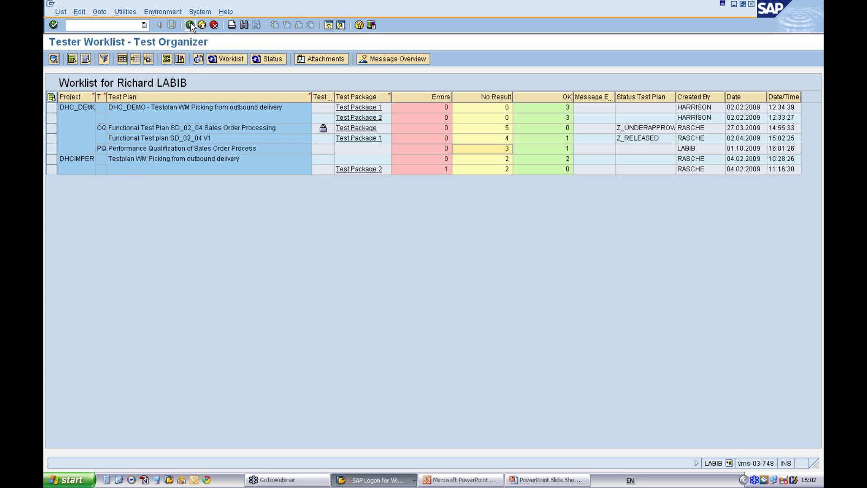
{"action": "left_click", "coordinate": [190, 25]}
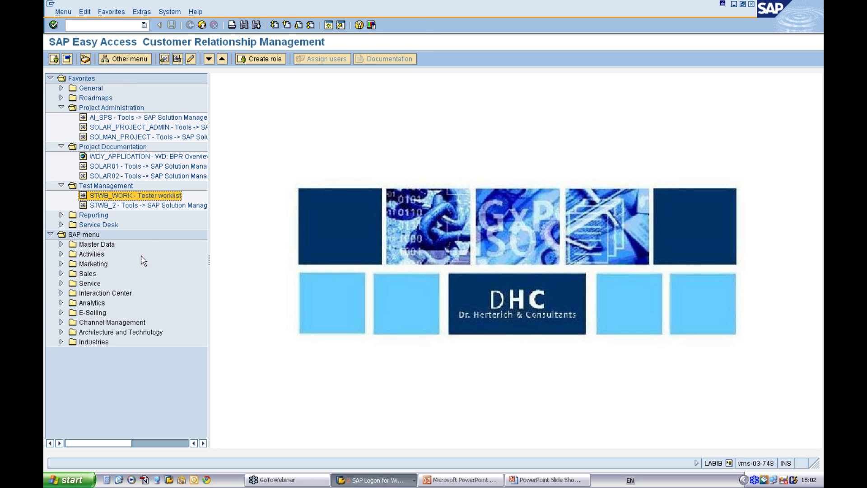
{"action": "double_click", "coordinate": [178, 205]}
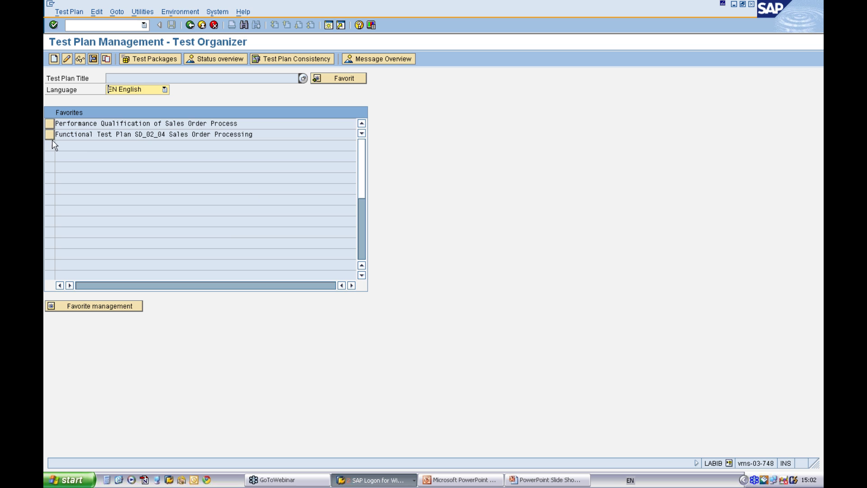
{"action": "left_click", "coordinate": [52, 122]}
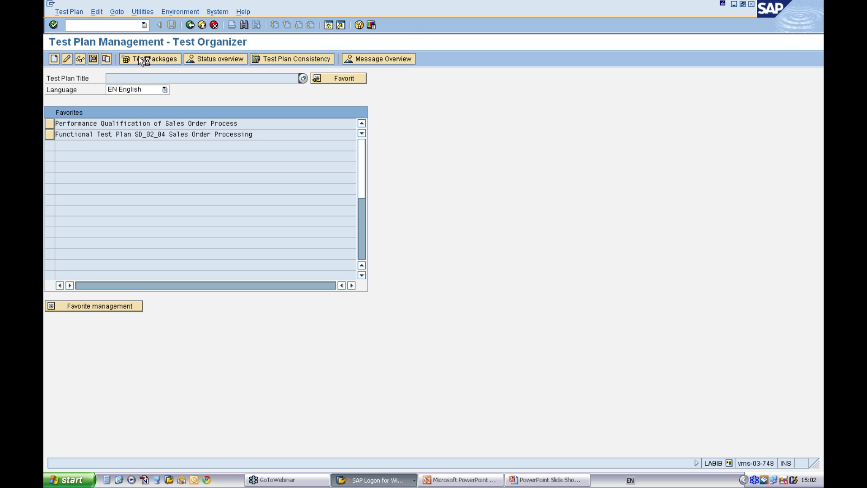
{"action": "left_click", "coordinate": [81, 59]}
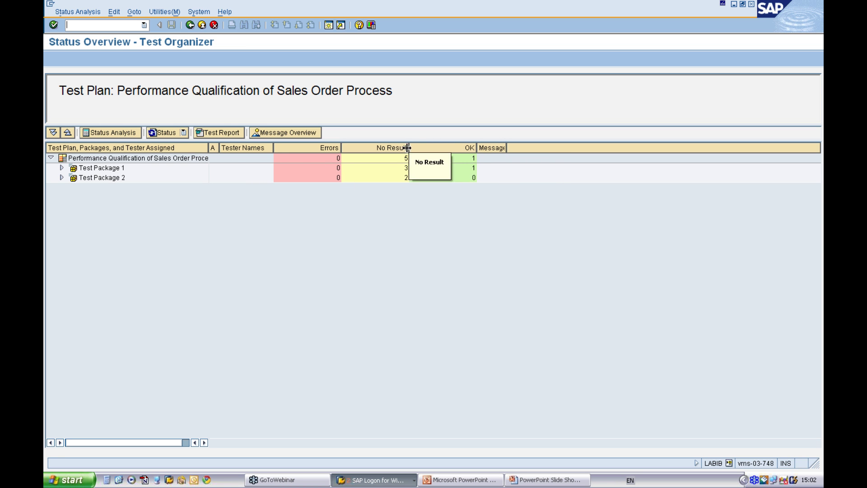
- Widen the No Result column, check the plan's counts (5 no result, 1 OK), and expand Test Package 1 to show its tester
{"action": "left_click_drag", "start_coordinate": [409, 147], "coordinate": [454, 148]}
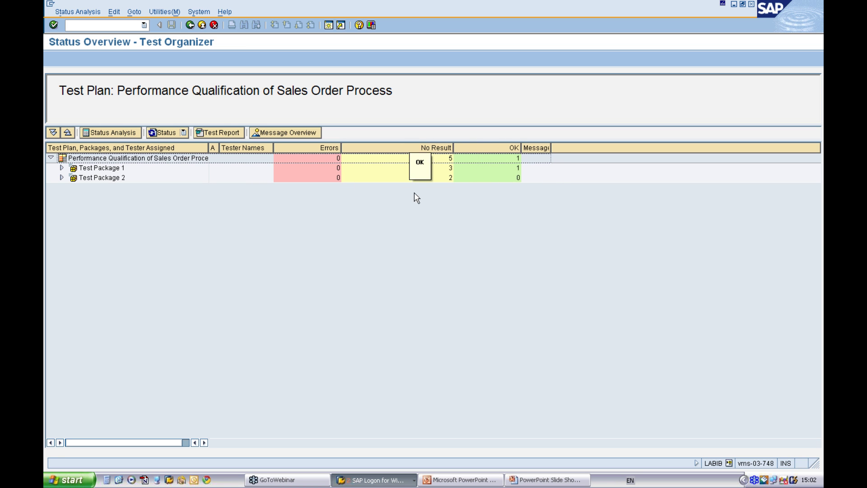
{"action": "left_click", "coordinate": [445, 158]}
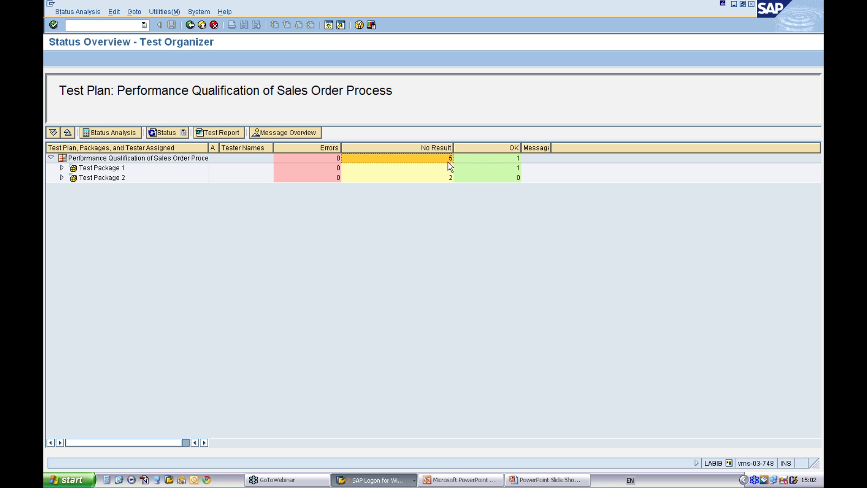
{"action": "left_click", "coordinate": [510, 159]}
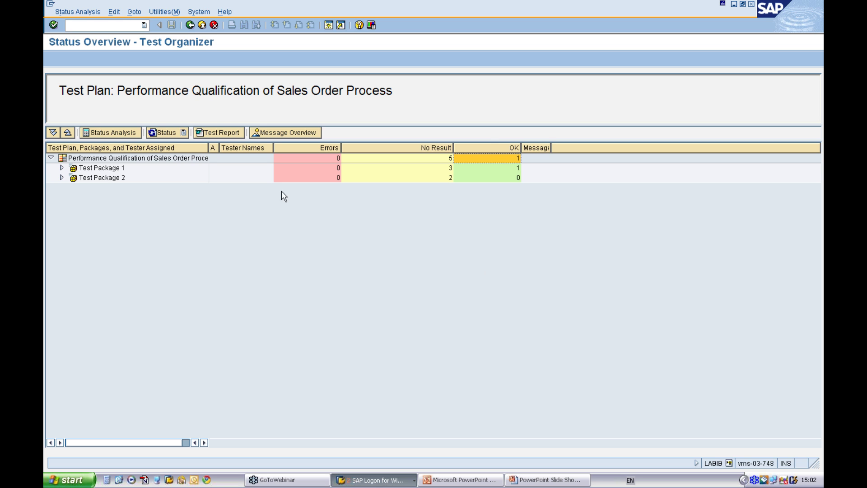
{"action": "left_click", "coordinate": [61, 168]}
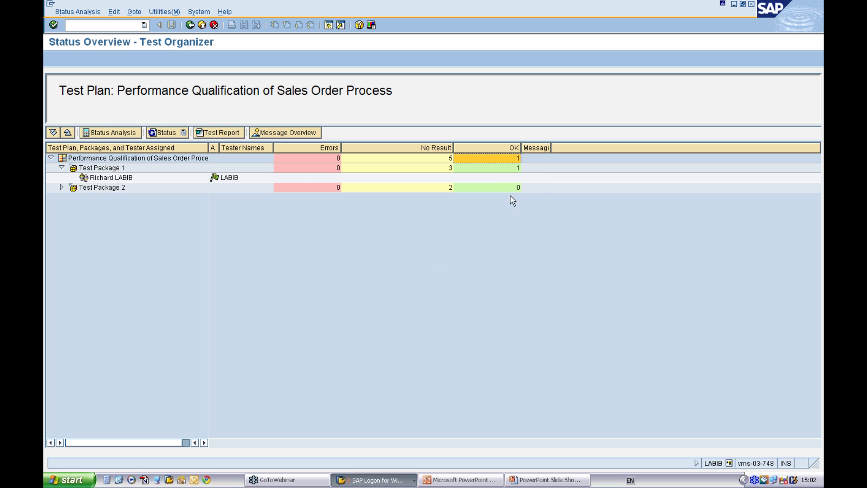
{"action": "left_click", "coordinate": [506, 168]}
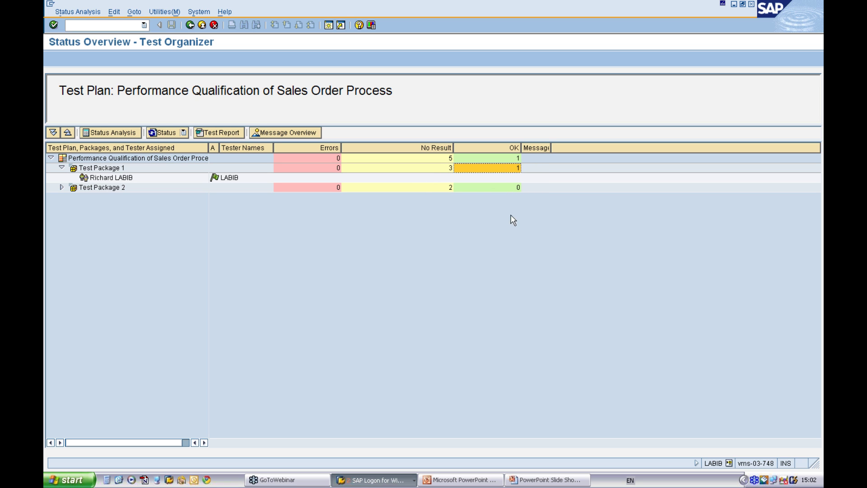